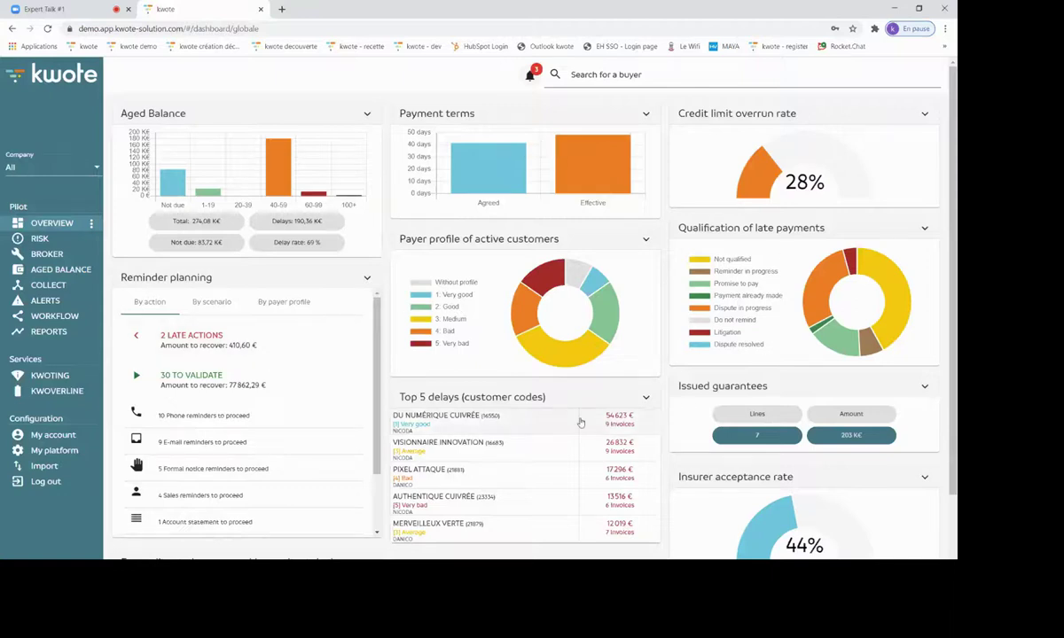
# - Open the list of active customers with the very bad payer profile from the payer profile chart
pyautogui.moveTo(541, 284)
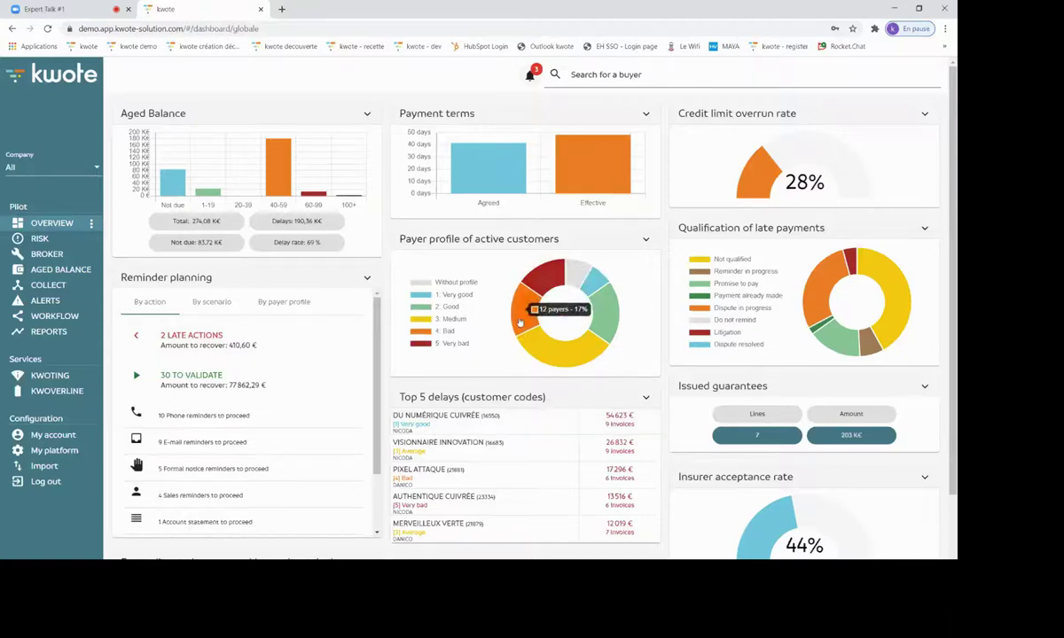
pyautogui.moveTo(594, 276)
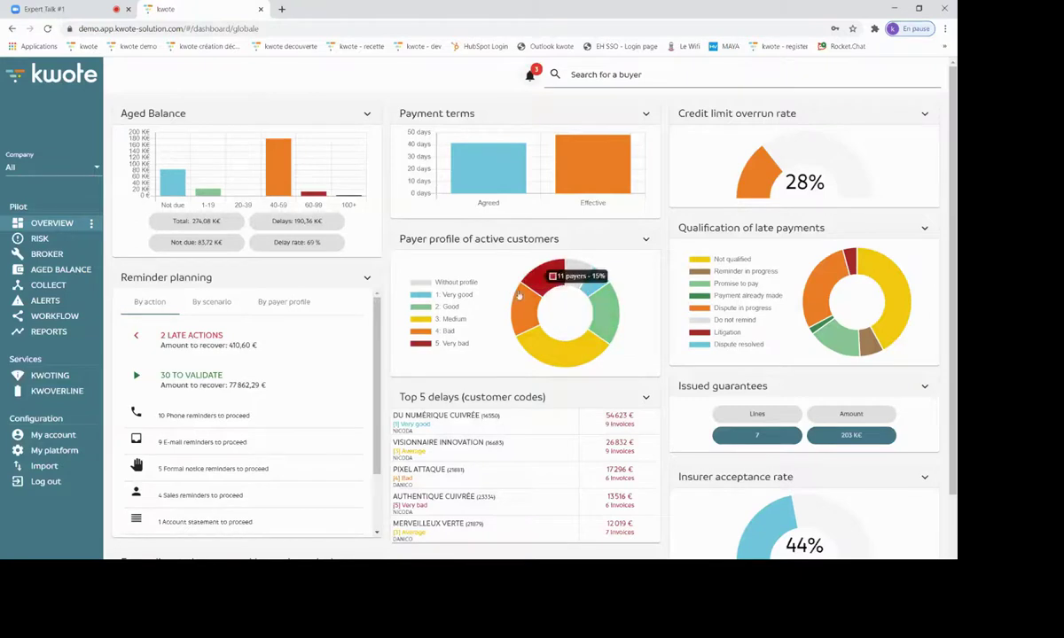
pyautogui.scroll(-3, 534, 275)
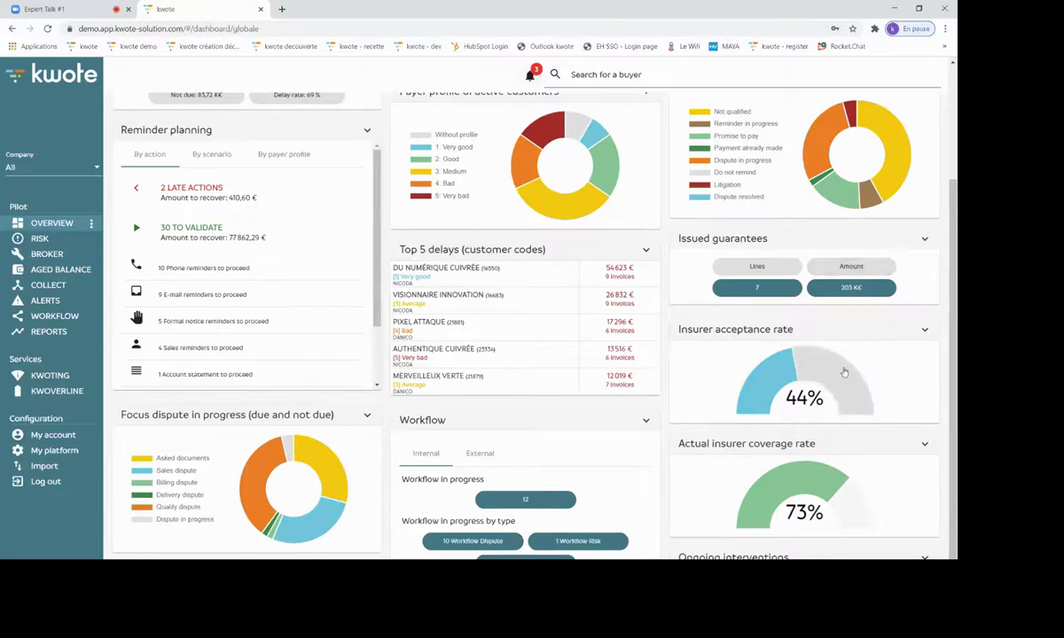
pyautogui.scroll(2, 647, 190)
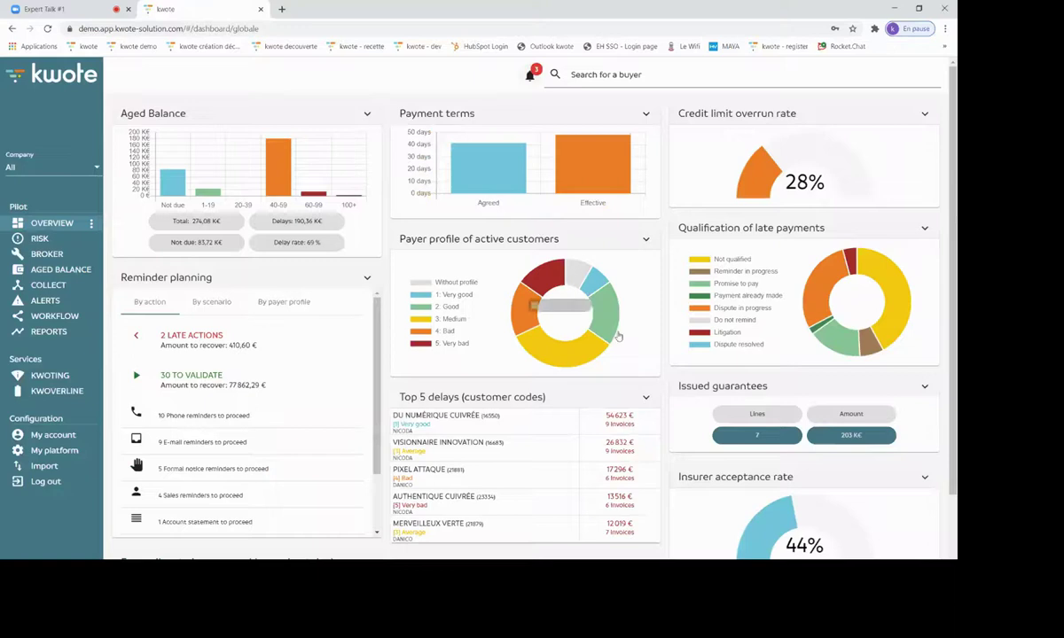
pyautogui.click(544, 279)
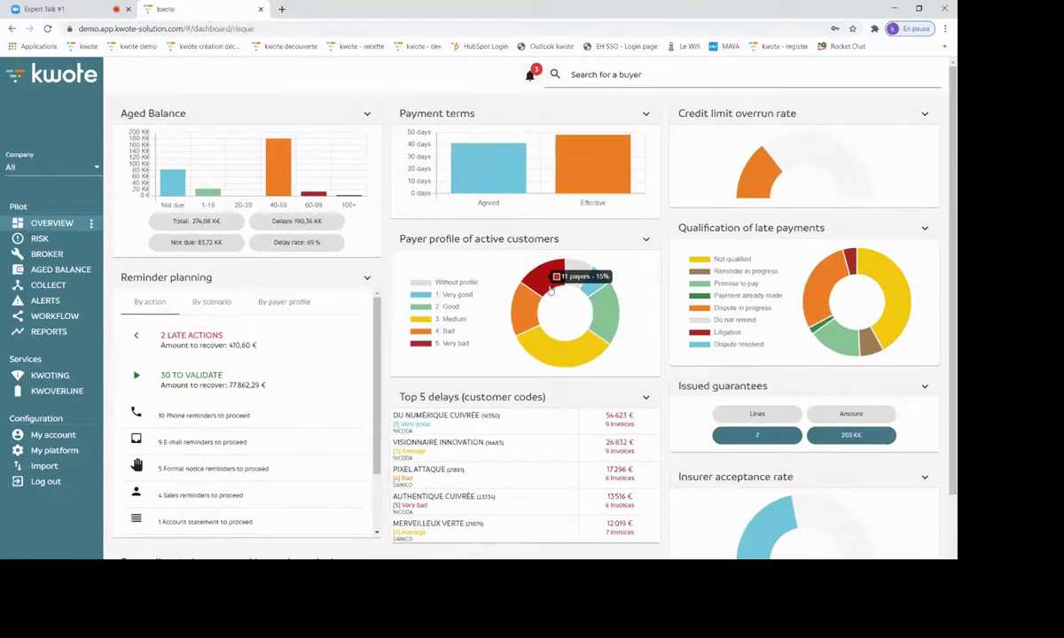
pyautogui.click(550, 290)
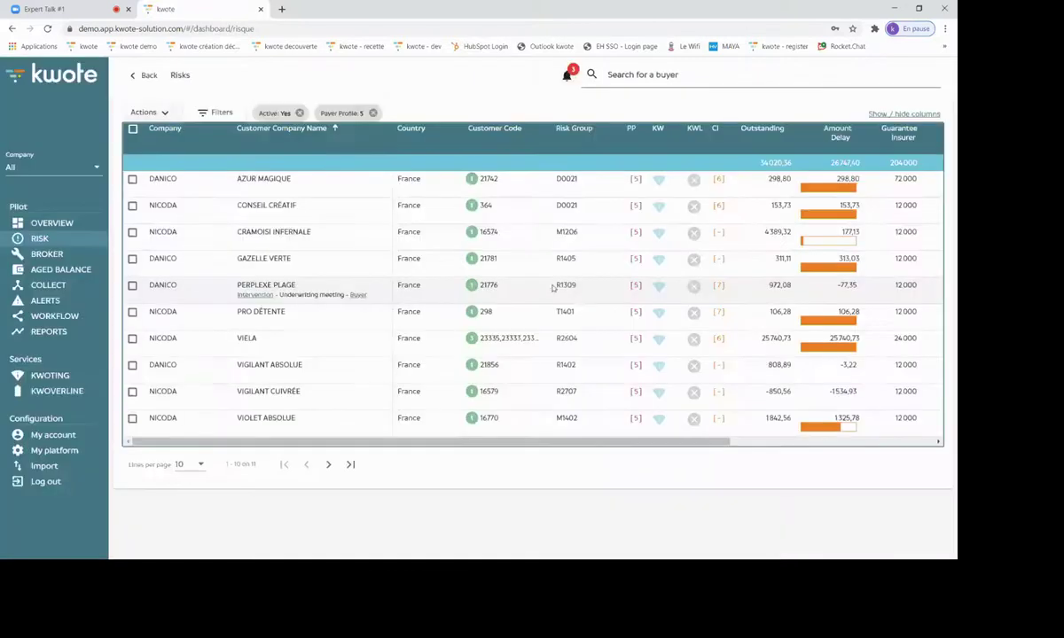
# - Filter the risk list to customers with a minimum delay amount of 10000
pyautogui.moveTo(465, 443); pyautogui.dragTo(678, 446)
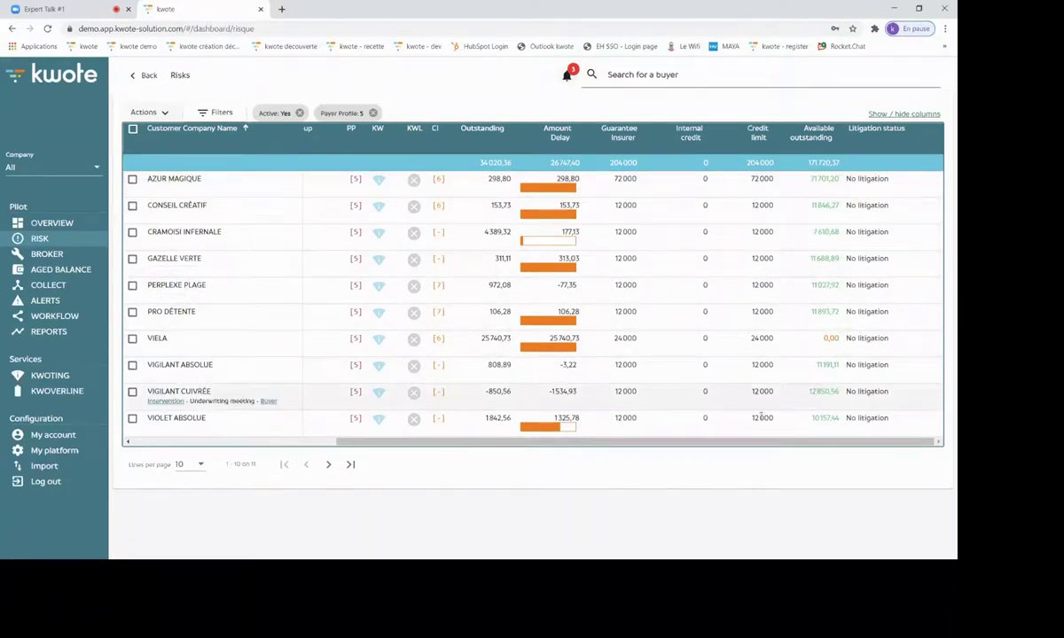
pyautogui.hscroll(-2, 585, 450)
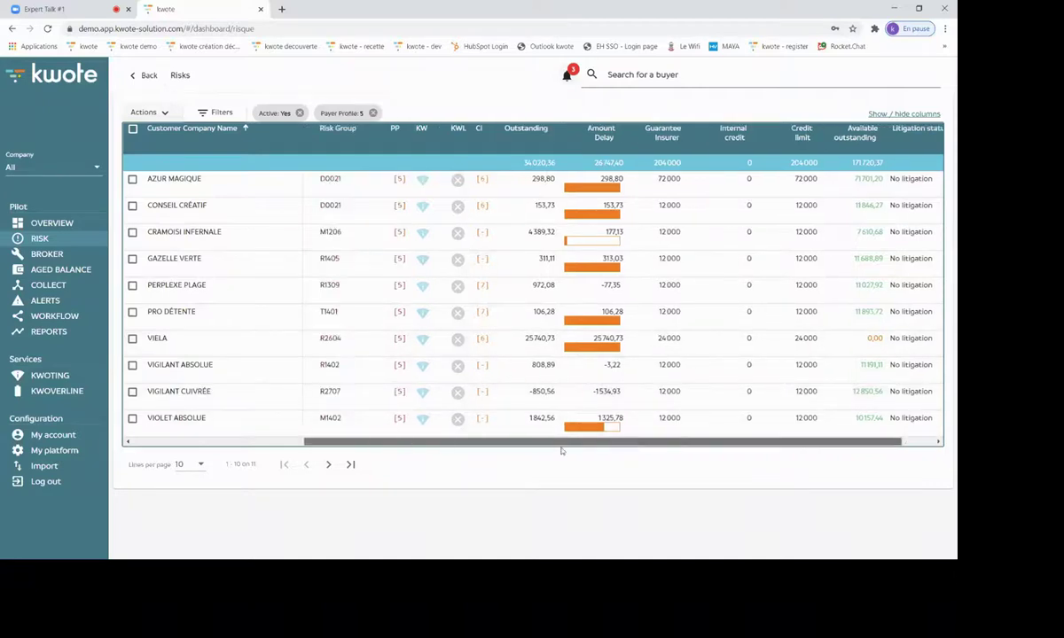
pyautogui.hscroll(-2, 560, 450)
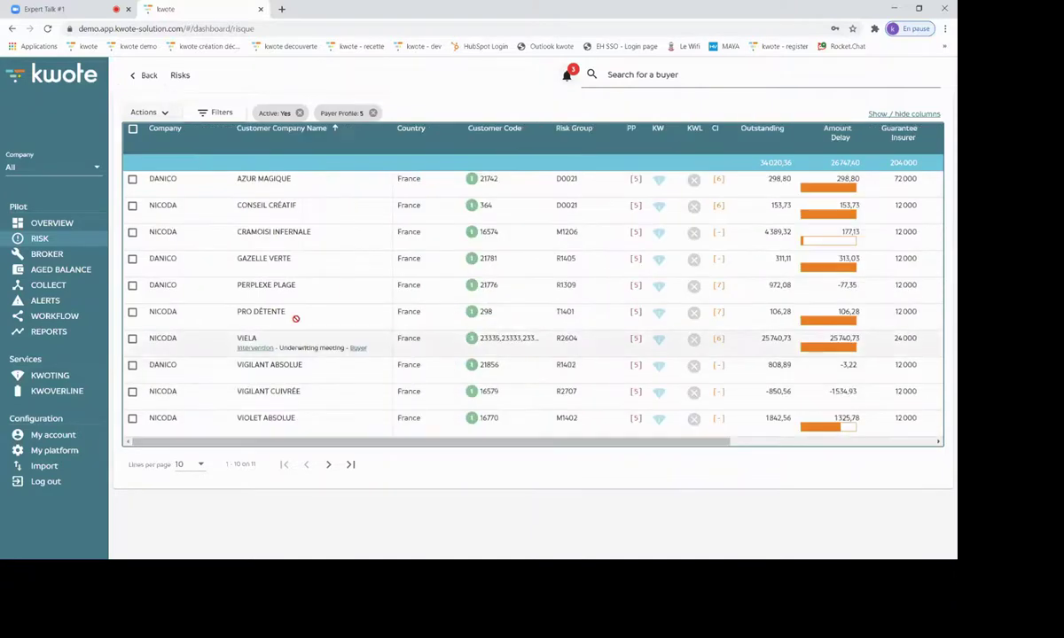
pyautogui.click(223, 112)
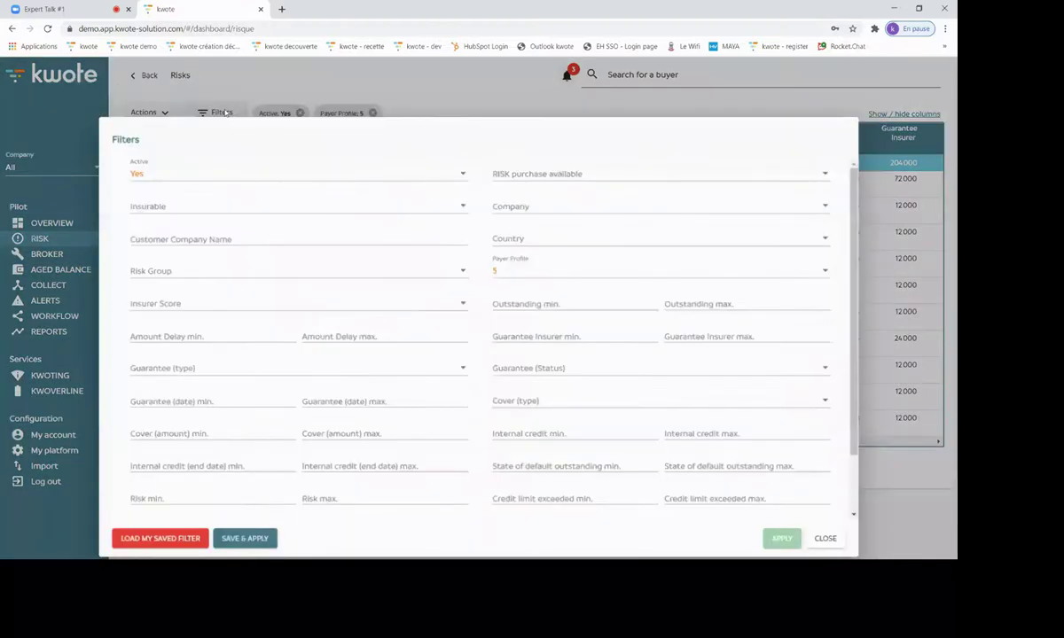
pyautogui.click(221, 330)
pyautogui.write('10000')
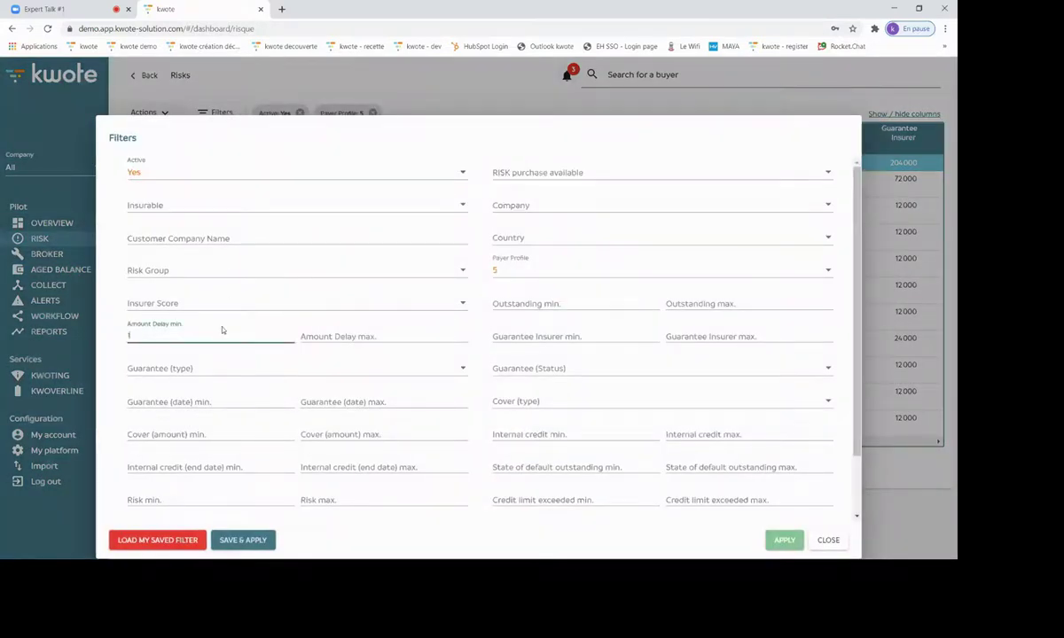
pyautogui.click(785, 539)
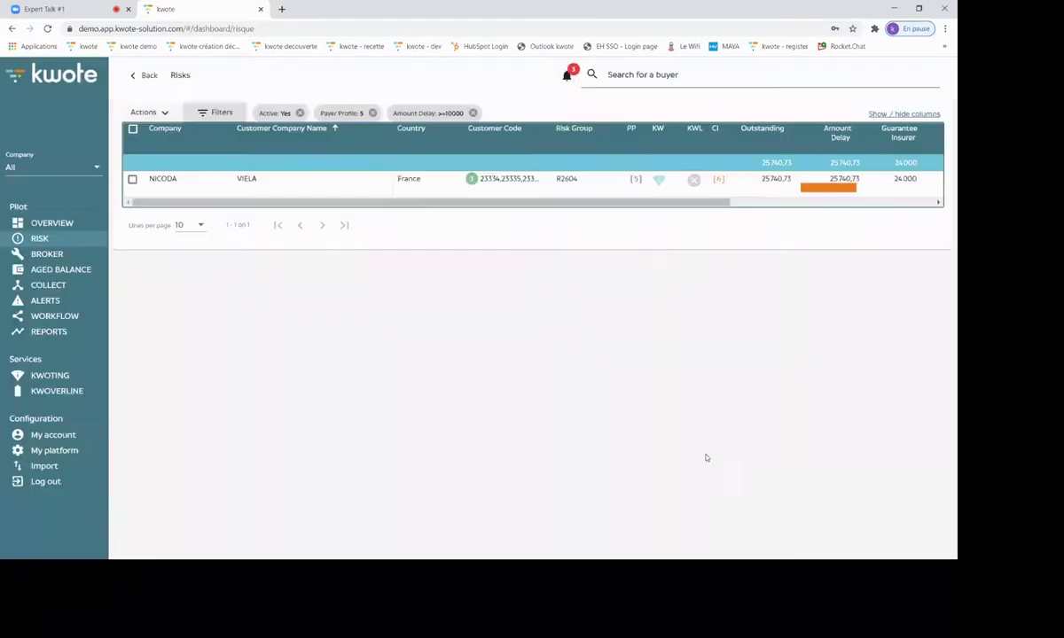
# - Open the buyer file of VIELA from the filtered risk list
pyautogui.moveTo(576, 206); pyautogui.dragTo(216, 188)
pyautogui.click(147, 112)
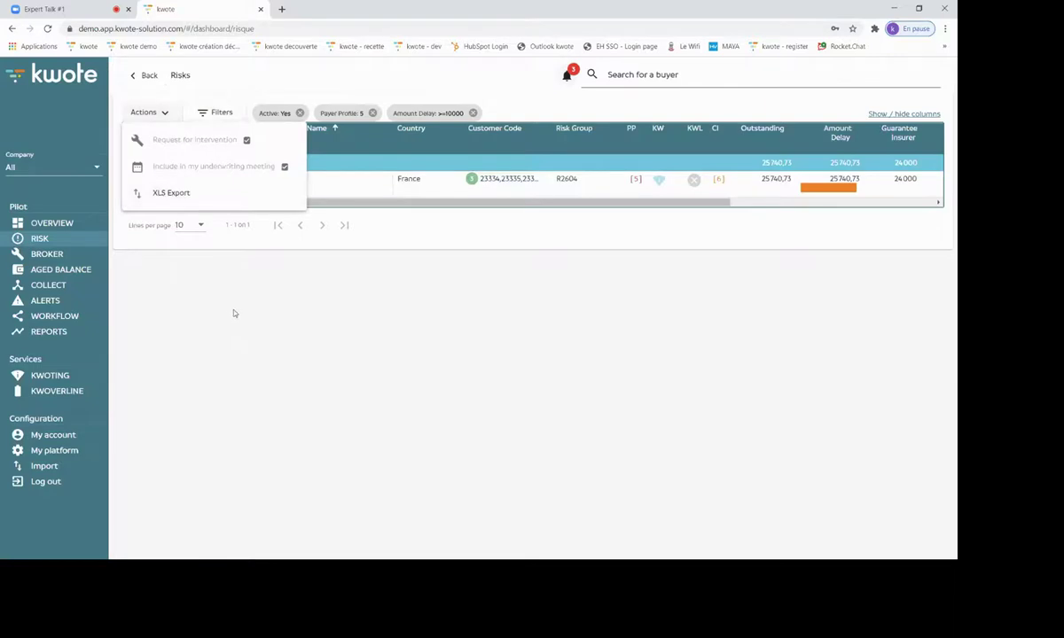
pyautogui.click(267, 288)
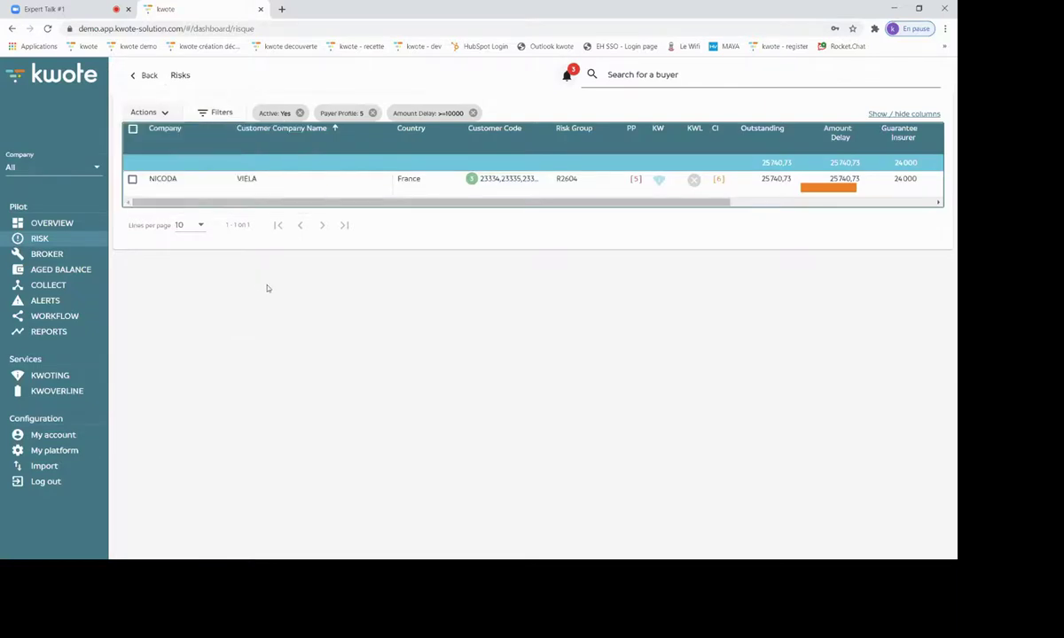
pyautogui.moveTo(308, 192)
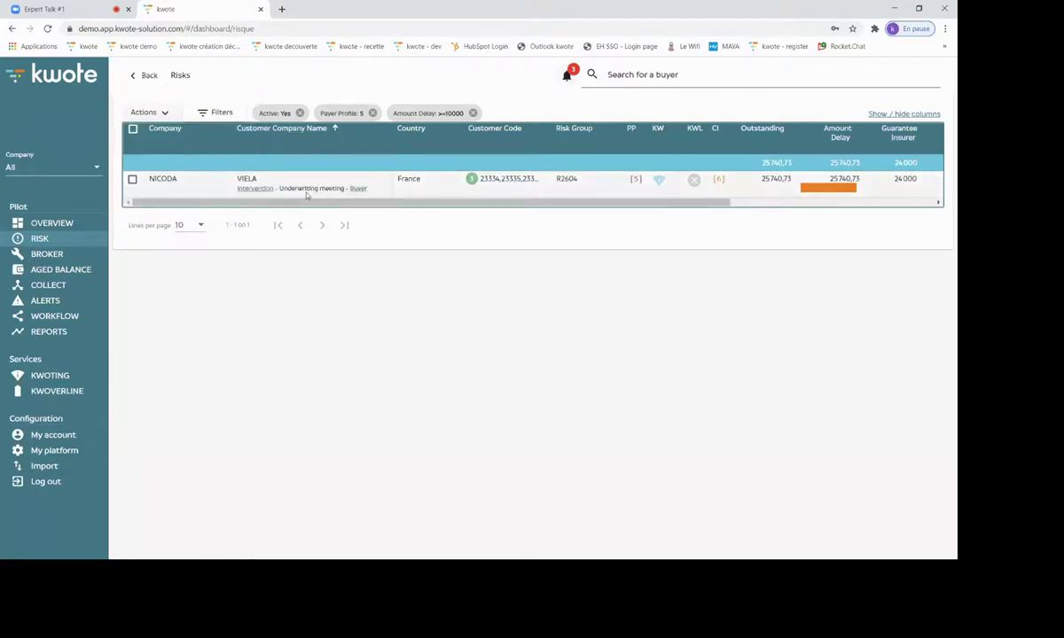
pyautogui.click(360, 190)
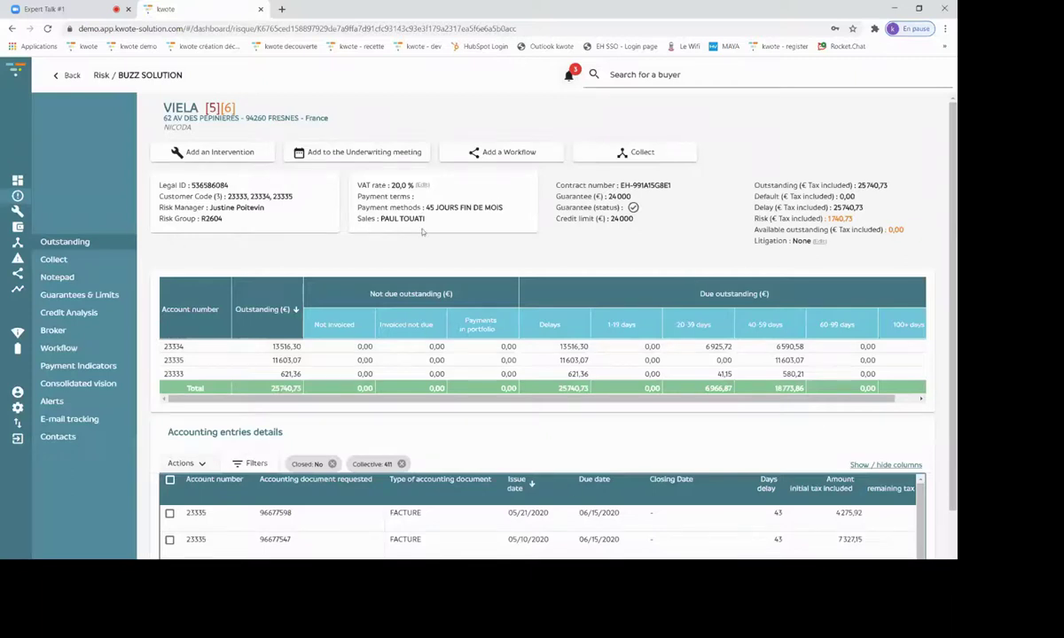
# - Examine the buyer's guarantee, credit limit and outstanding amounts, and the statuses and comments of its accounting entries
pyautogui.moveTo(215, 111)
pyautogui.moveTo(549, 185); pyautogui.dragTo(603, 222)
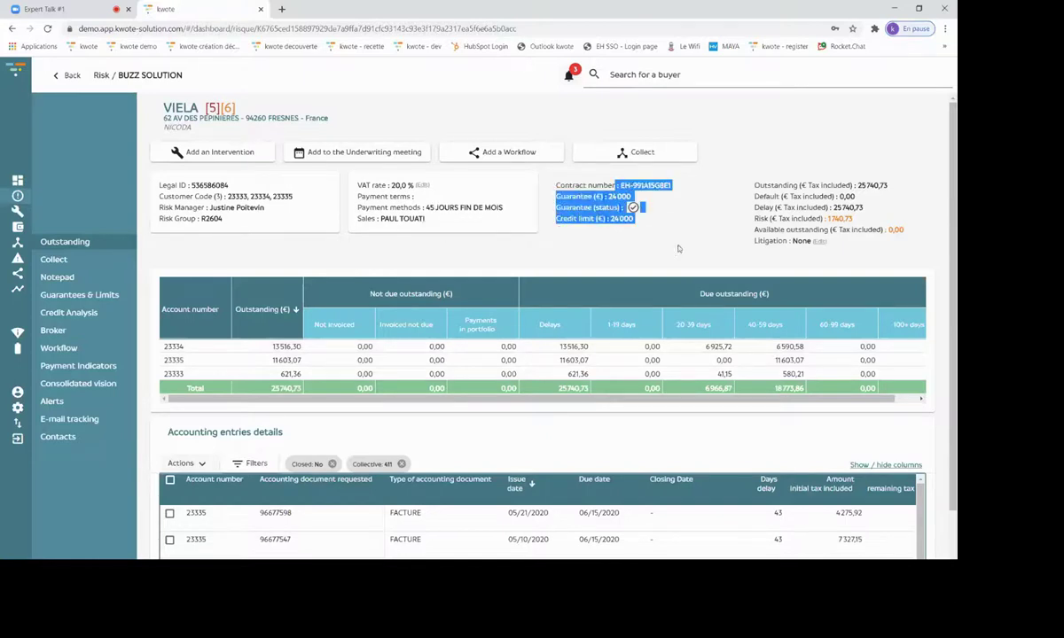
pyautogui.moveTo(749, 185); pyautogui.dragTo(852, 218)
pyautogui.click(917, 183)
pyautogui.click(755, 216)
pyautogui.scroll(-3, 560, 405)
pyautogui.scroll(-1, 559, 405)
pyautogui.scroll(-1, 954, 244)
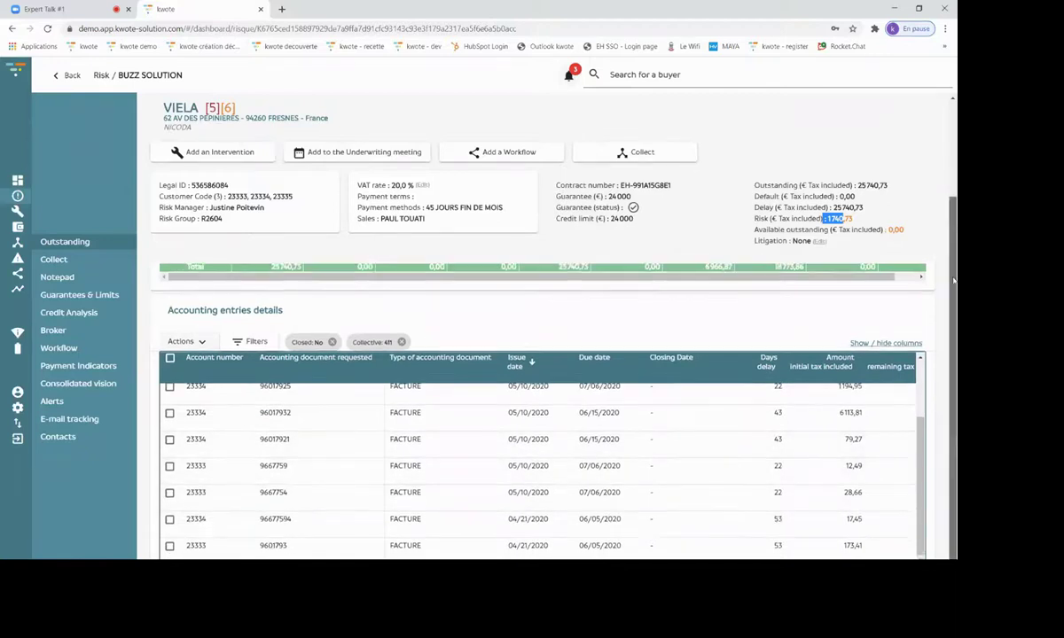
pyautogui.hscroll(10, 541, 452)
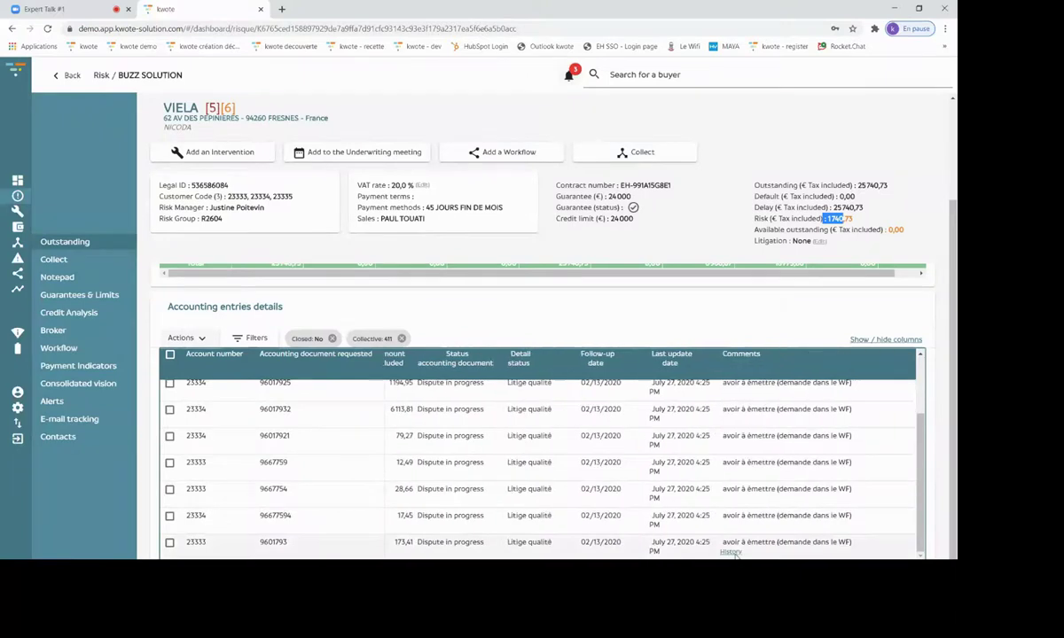
pyautogui.hscroll(2, 453, 427)
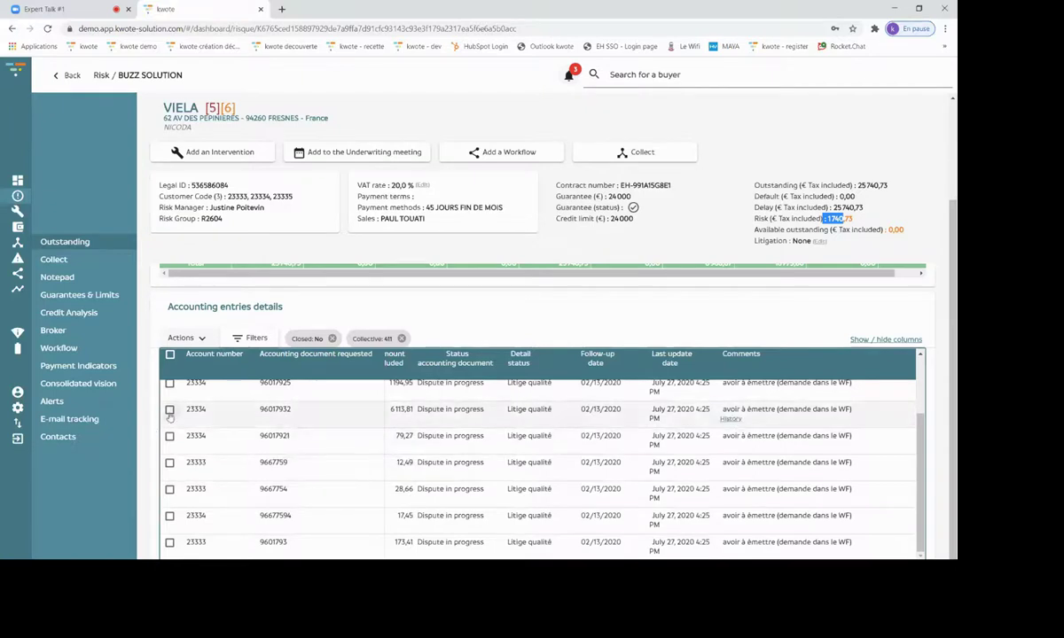
# - Set the 6113,81, 79,27 and 12,49 invoices to Promesse de paiement with follow-up date 31/07/2020, and view the 79,27 invoice's status history
pyautogui.click(169, 410)
pyautogui.click(169, 436)
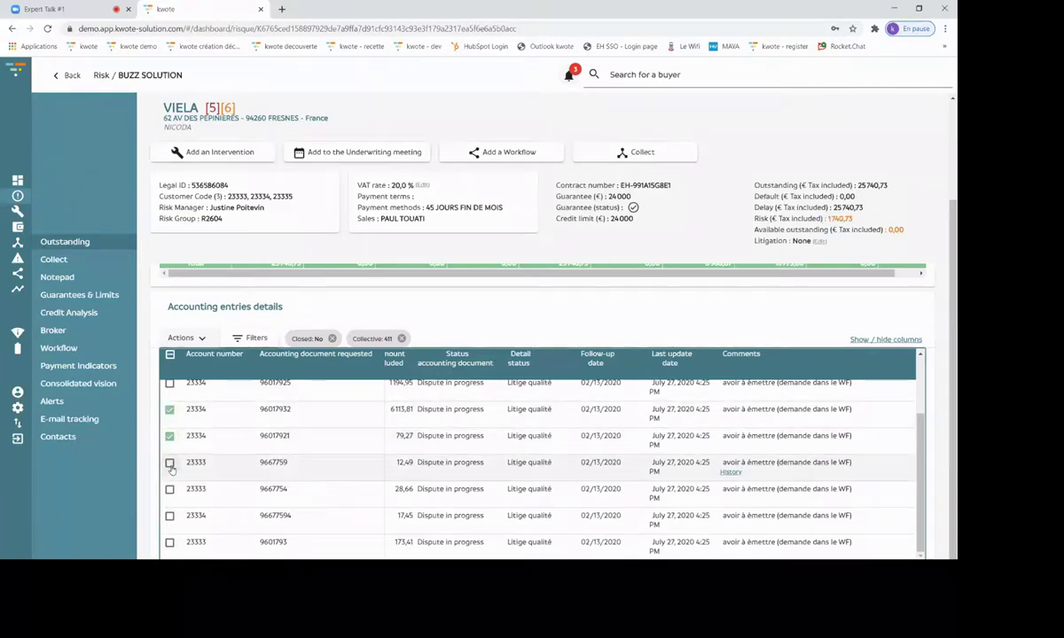
pyautogui.click(169, 463)
pyautogui.click(183, 339)
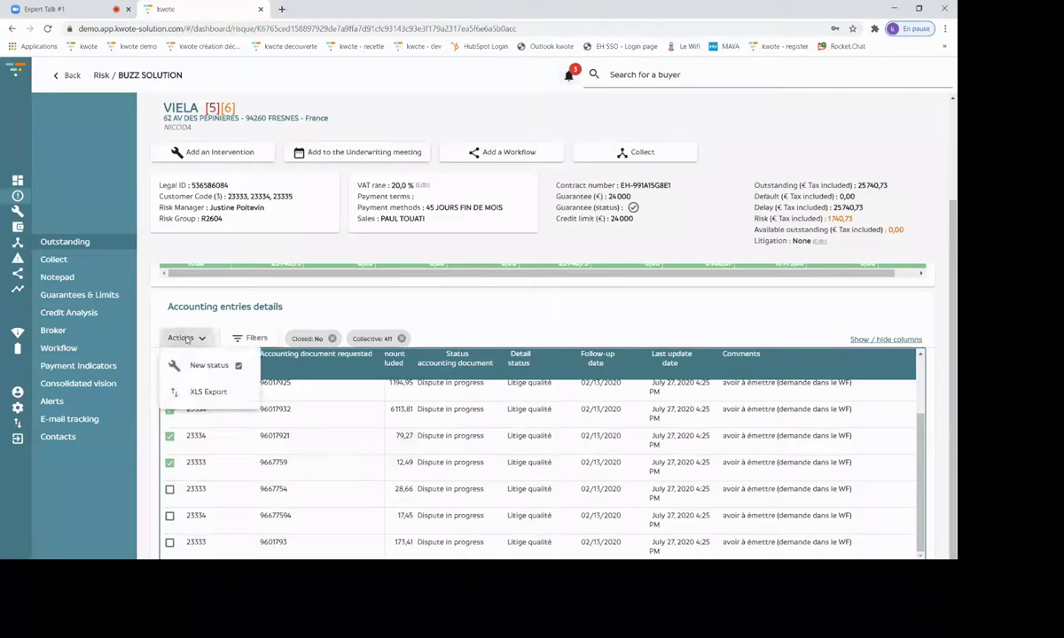
pyautogui.click(204, 365)
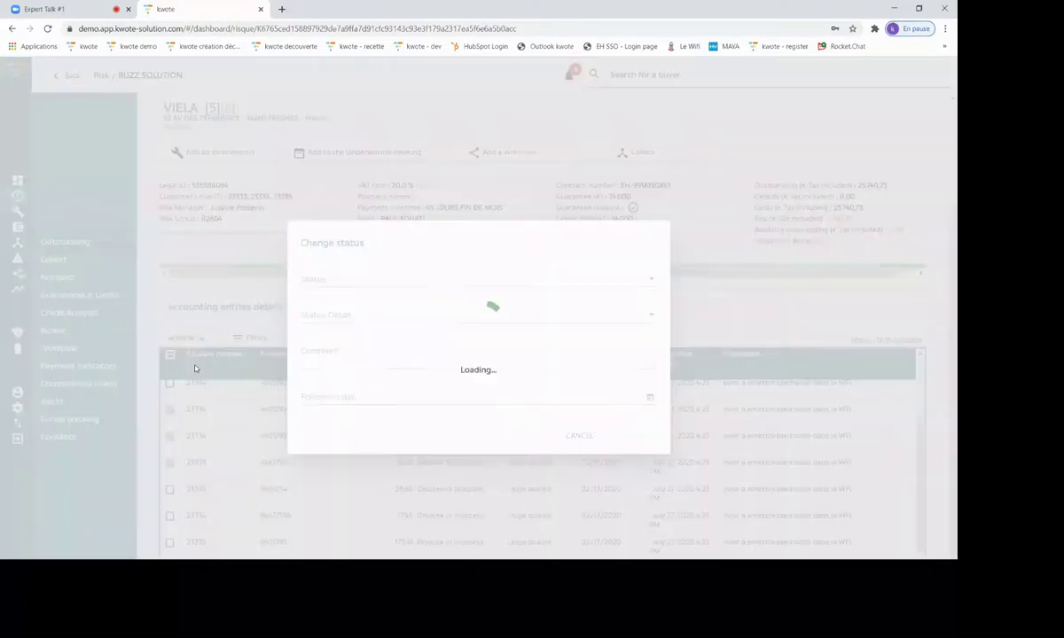
pyautogui.click(328, 280)
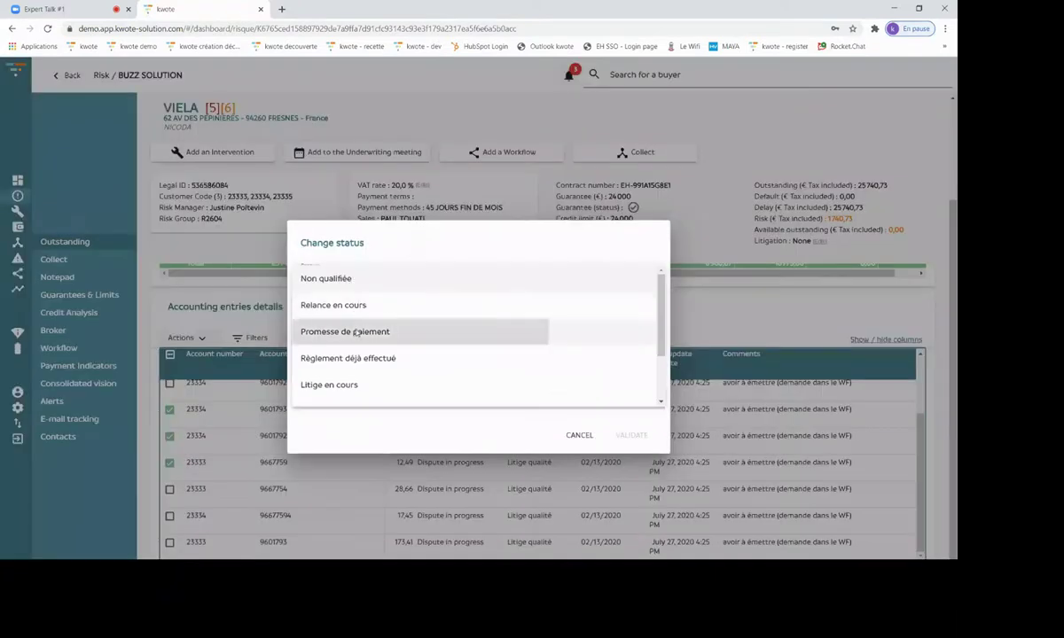
pyautogui.click(356, 333)
pyautogui.click(375, 355)
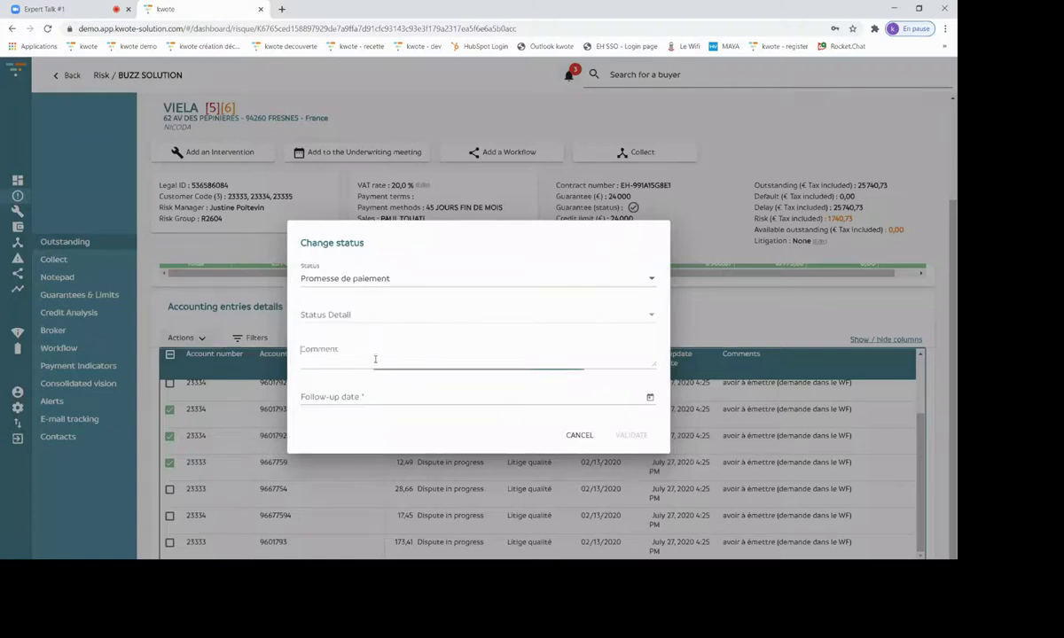
pyautogui.click(649, 397)
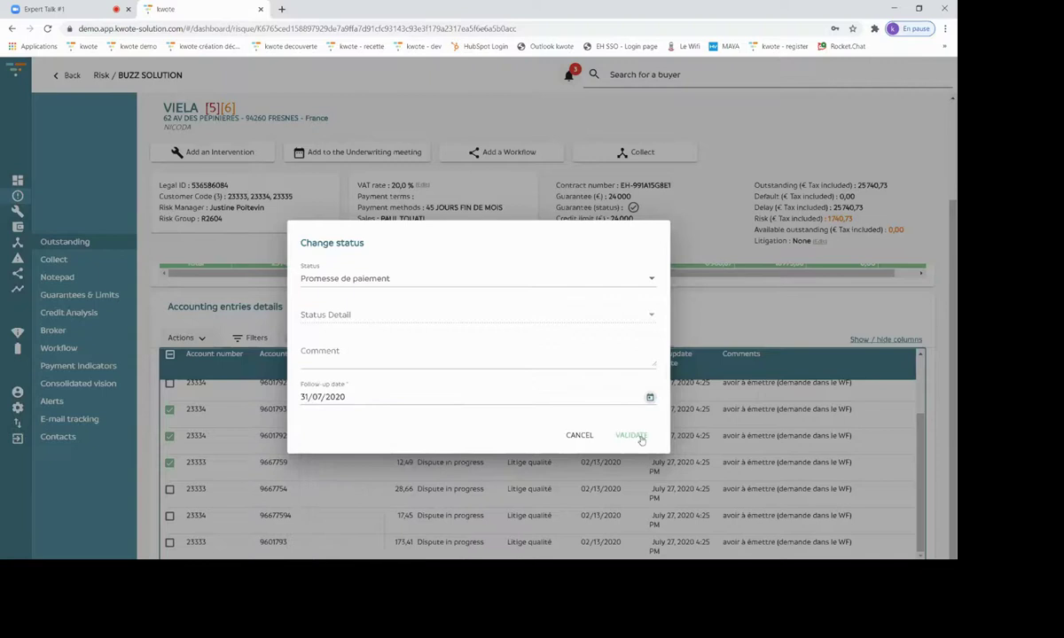
pyautogui.click(637, 435)
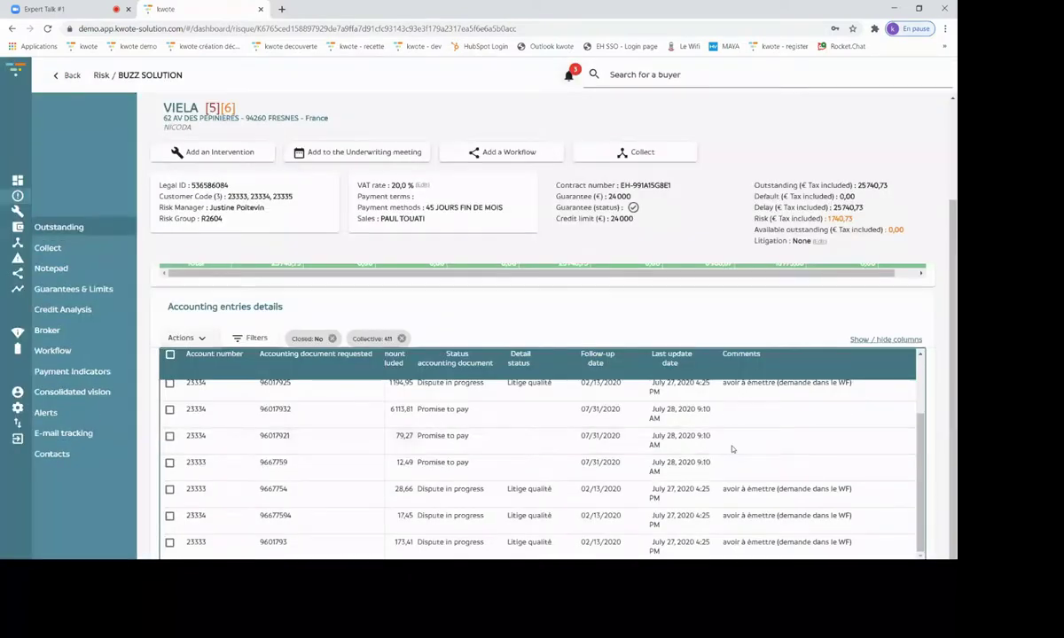
pyautogui.click(731, 446)
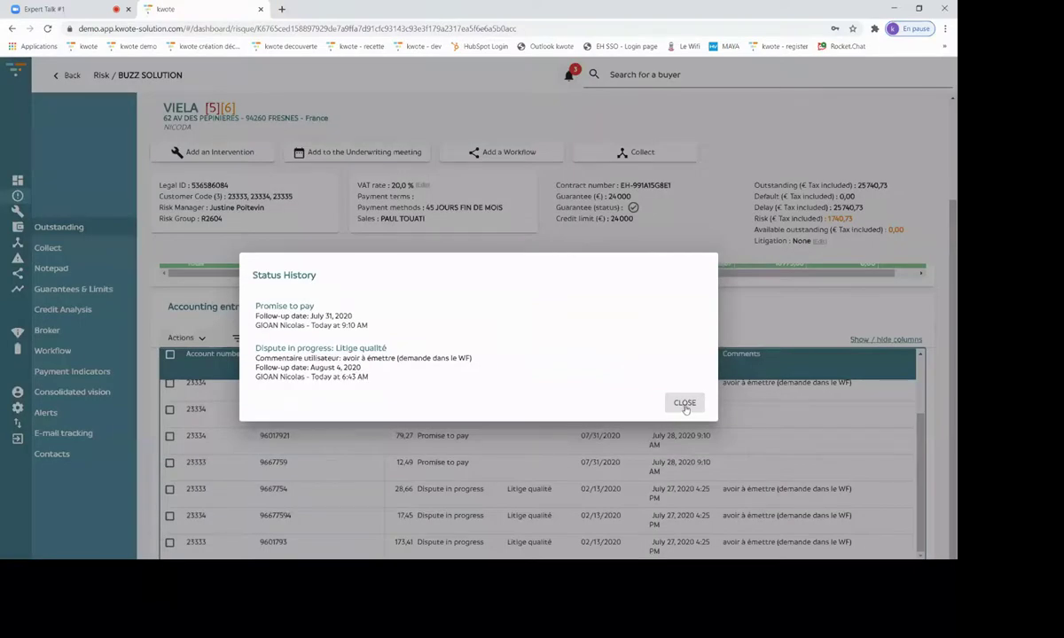
pyautogui.click(685, 406)
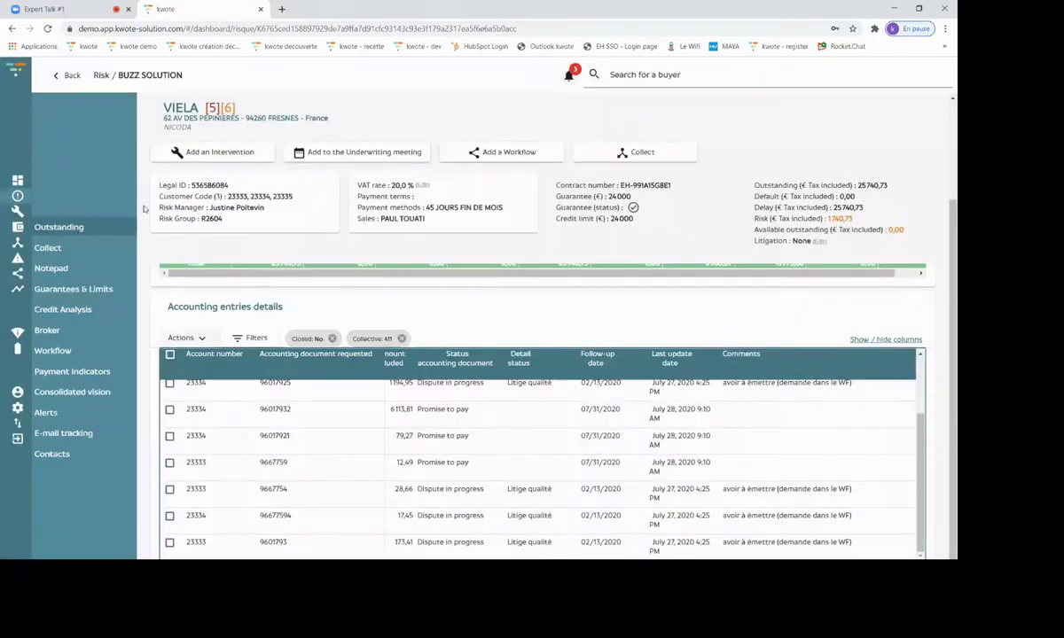
# - Grant VIELA an internal credit of 10000 with end date 31/08/2020 in its guarantees and limits
pyautogui.click(76, 289)
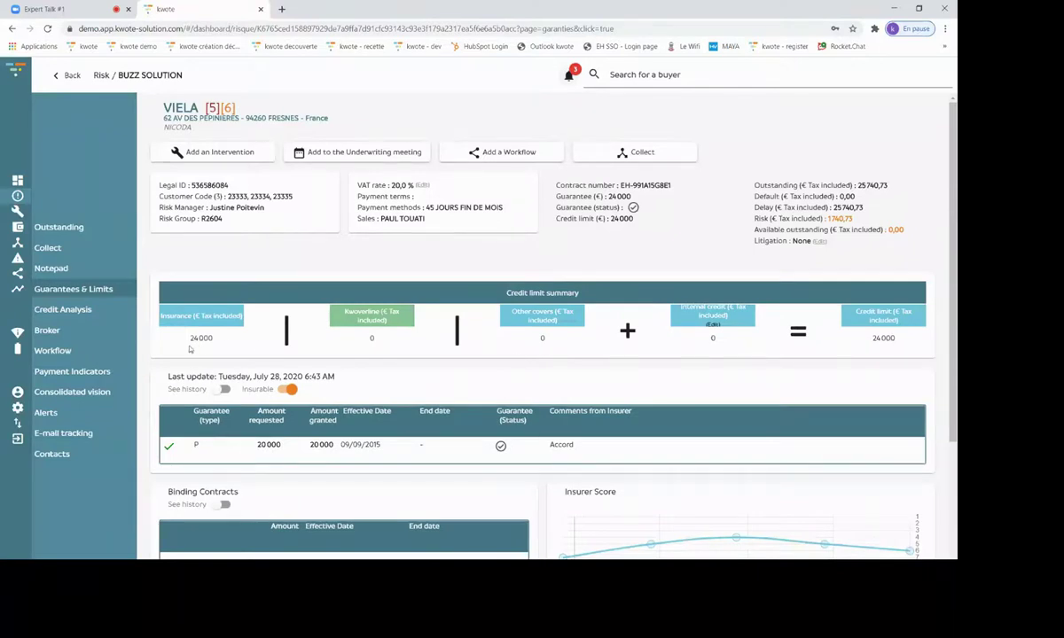
pyautogui.moveTo(168, 332); pyautogui.dragTo(220, 334)
pyautogui.click(717, 324)
pyautogui.click(717, 324)
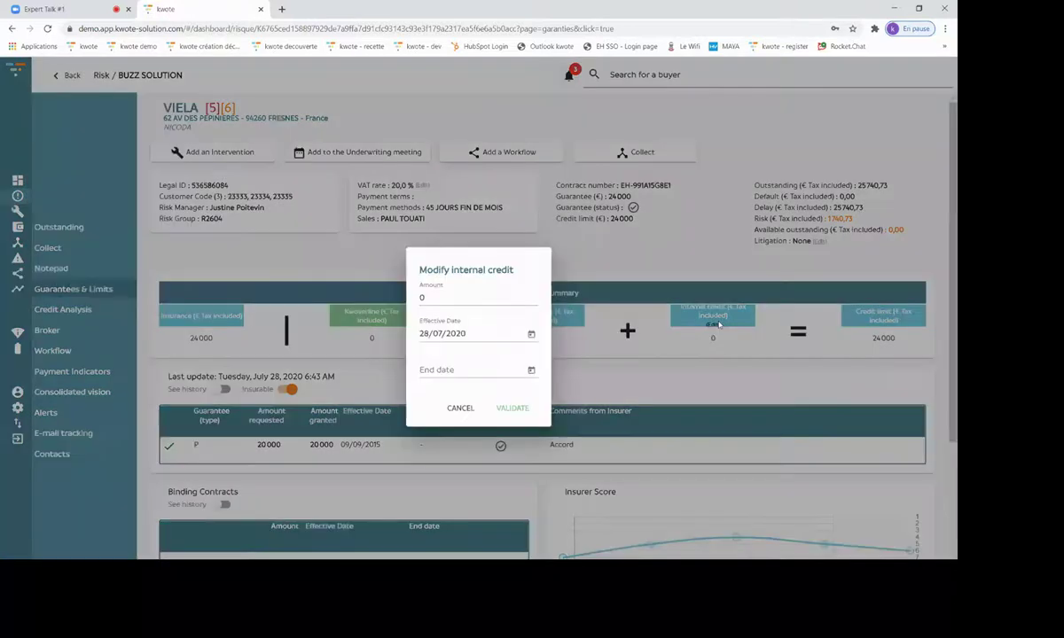
pyautogui.click(517, 301)
pyautogui.press('BackSpace')
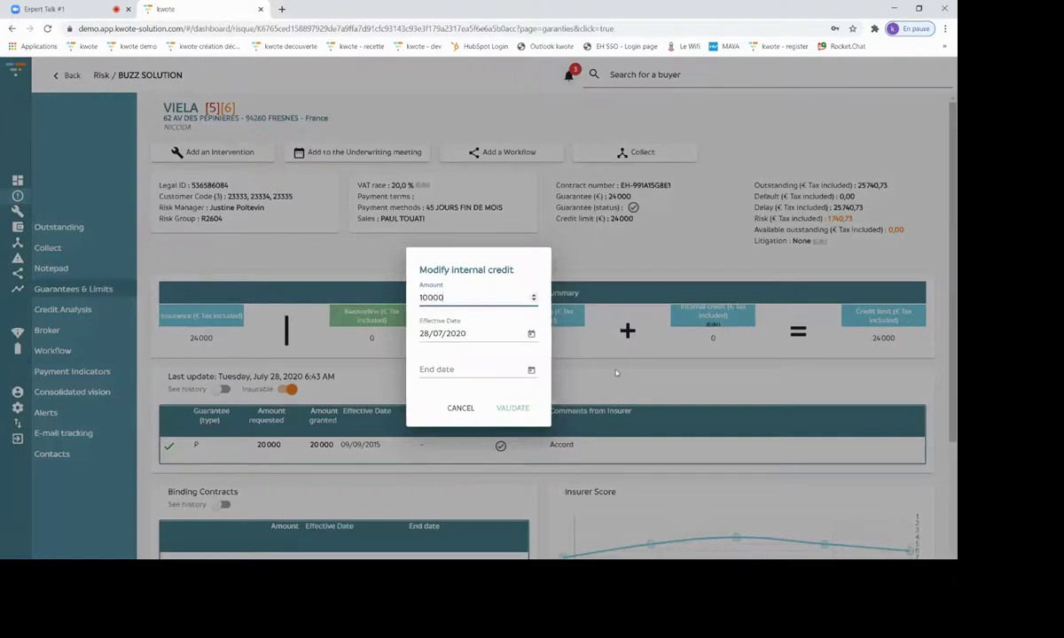
pyautogui.click(531, 371)
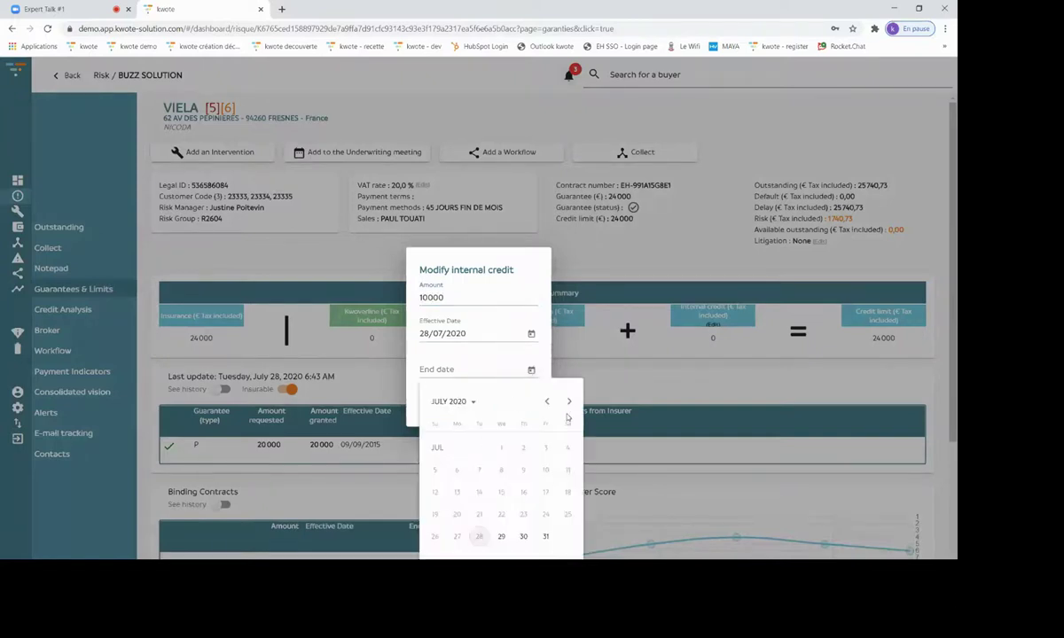
pyautogui.click(568, 401)
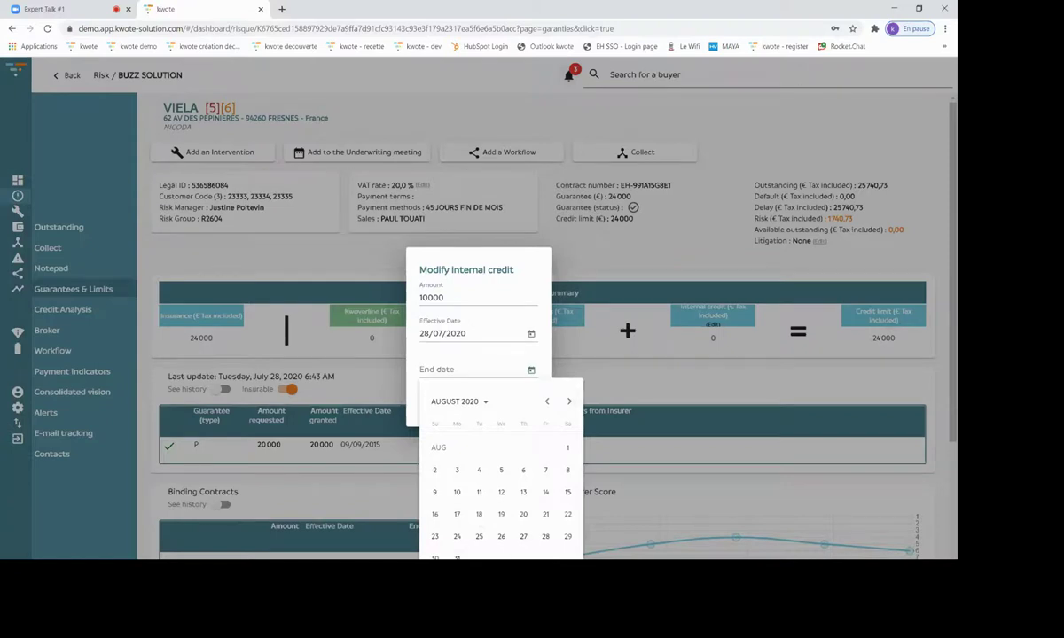
pyautogui.click(457, 557)
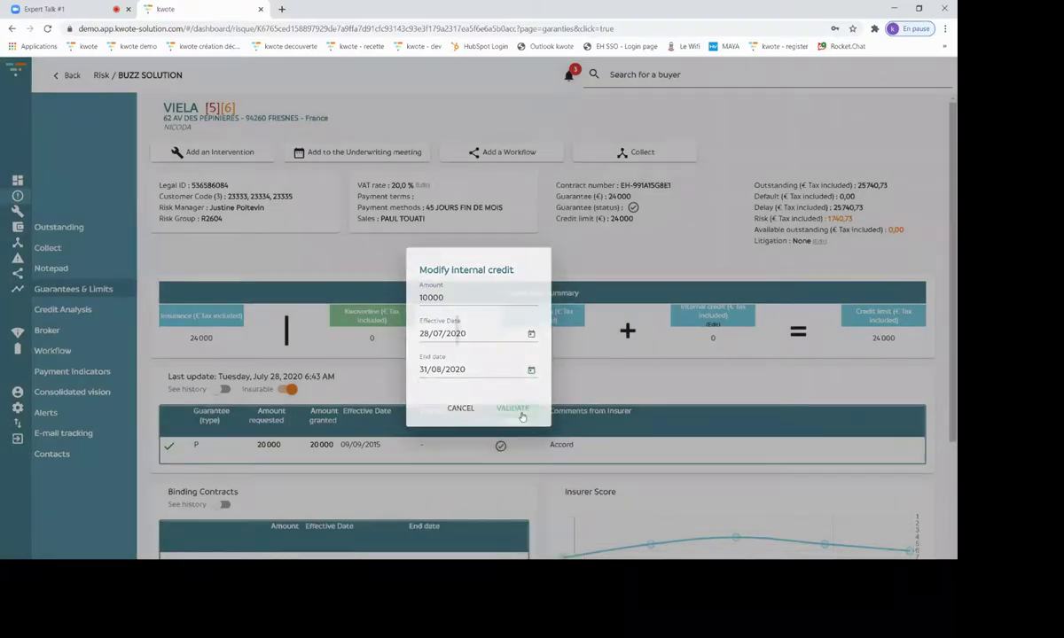
pyautogui.click(514, 408)
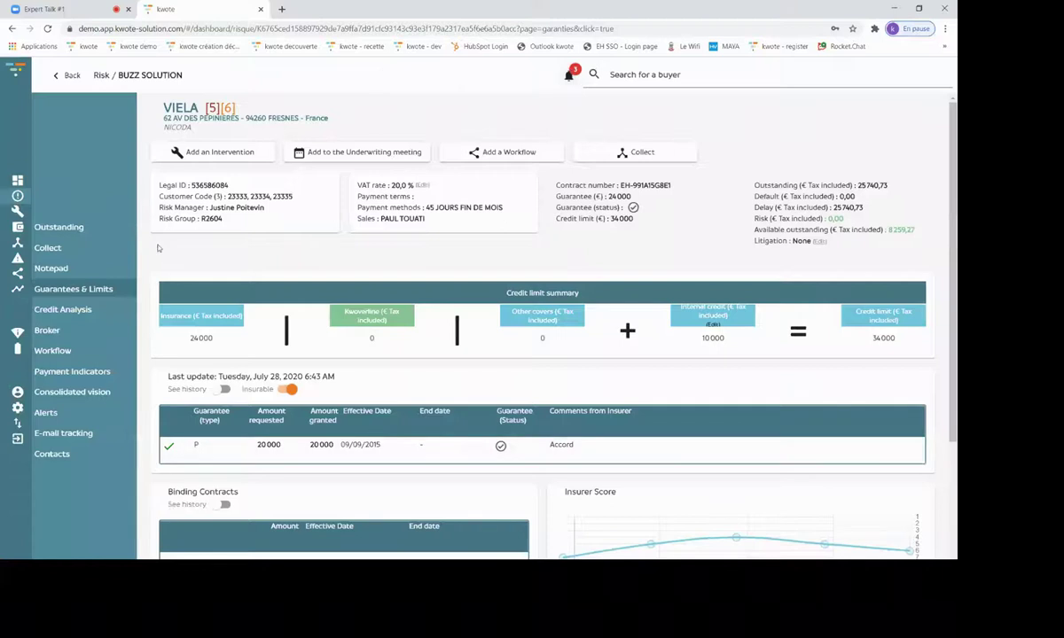
# - Examine VIELA's sales assignment, credit limit summary, guarantee, outstanding and delay amounts after the internal credit change
pyautogui.doubleClick(388, 218)
pyautogui.moveTo(162, 104); pyautogui.dragTo(198, 107)
pyautogui.scroll(-1, 334, 233)
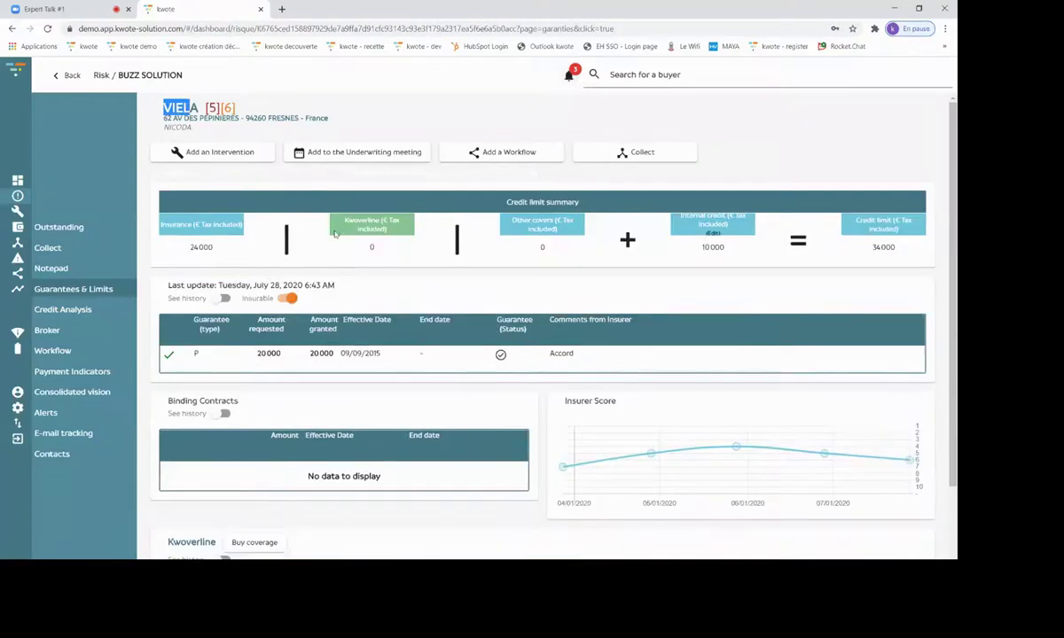
pyautogui.click(390, 128)
pyautogui.scroll(3, 390, 129)
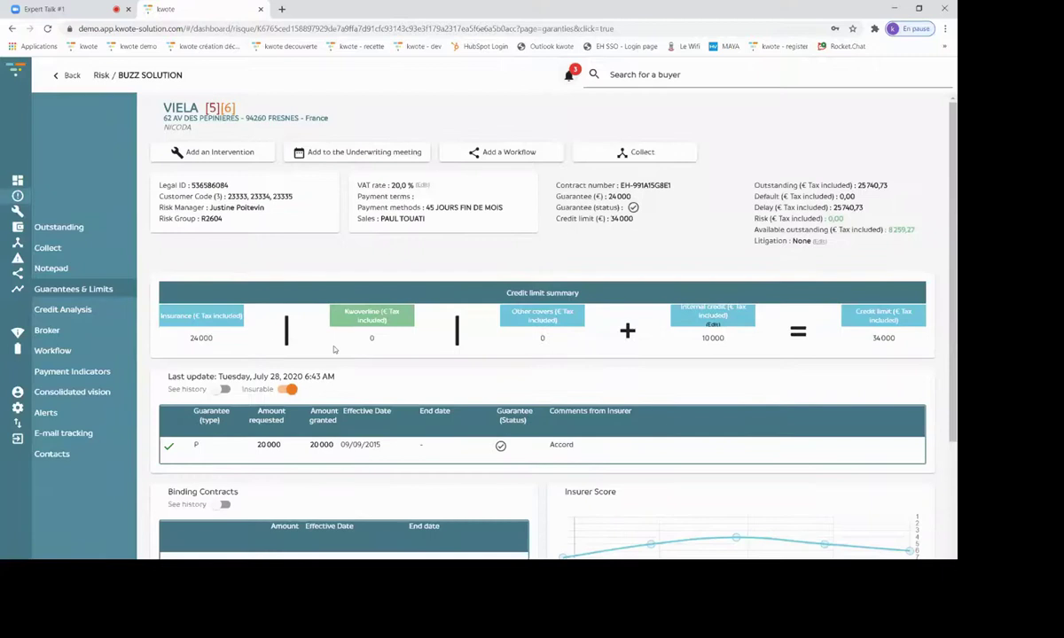
pyautogui.moveTo(639, 193); pyautogui.dragTo(609, 219)
pyautogui.moveTo(890, 186); pyautogui.dragTo(853, 187)
pyautogui.moveTo(869, 208); pyautogui.dragTo(827, 208)
# - Review VIELA's outstanding balances and the statuses, follow-up dates and comments of its accounting entries
pyautogui.click(51, 228)
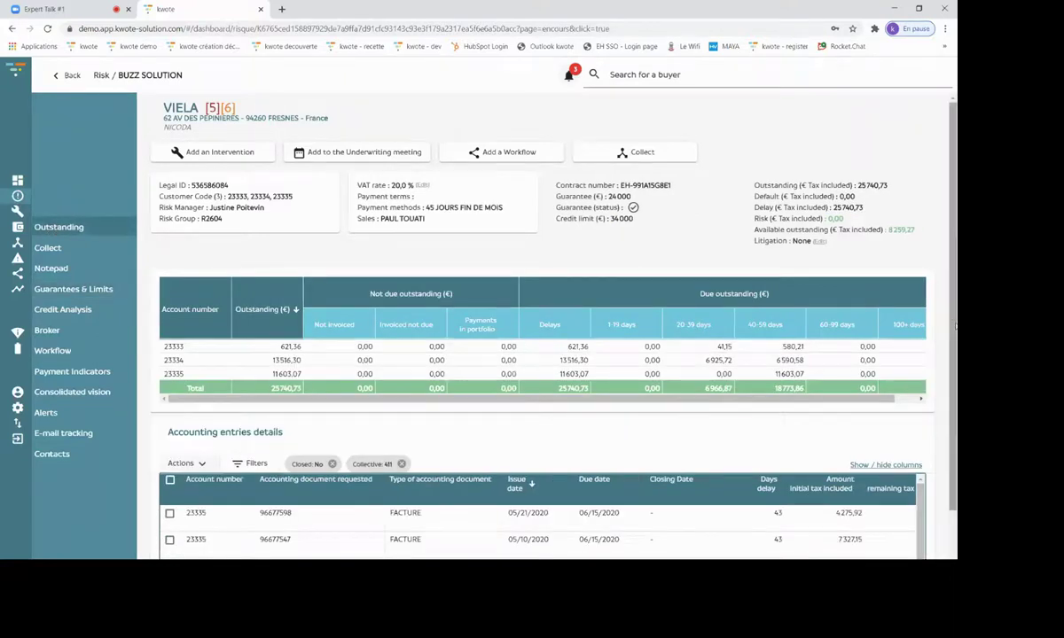
pyautogui.scroll(-2, 955, 326)
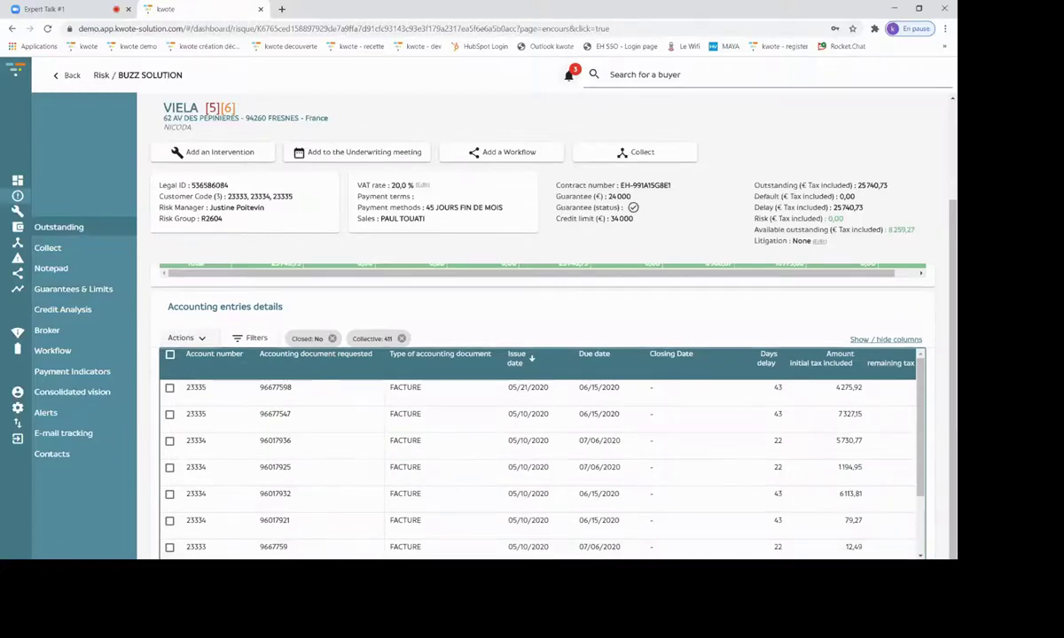
pyautogui.hscroll(5, 541, 452)
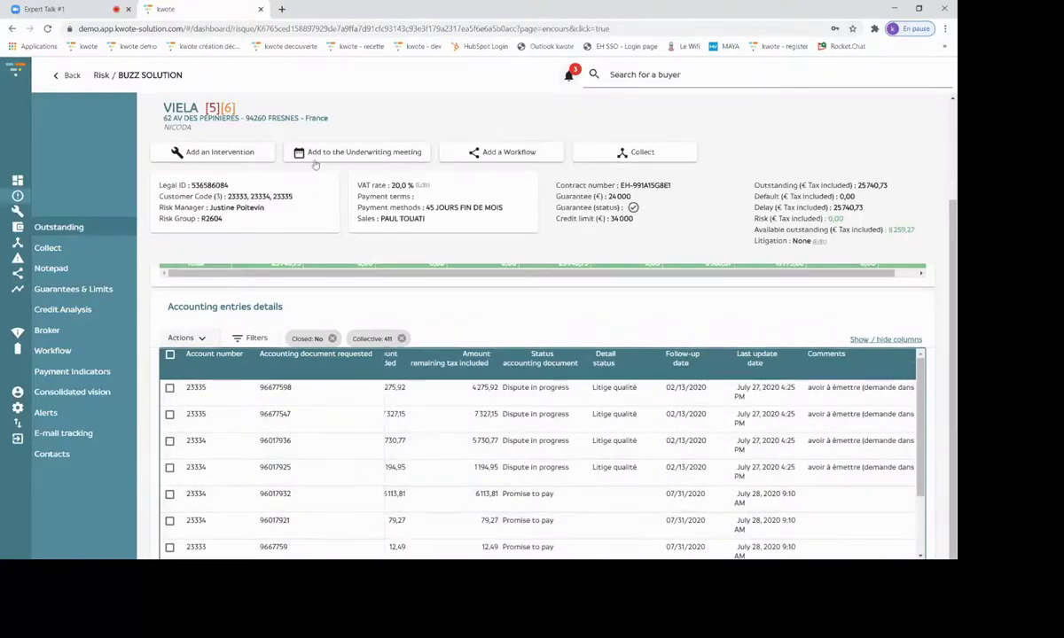
pyautogui.scroll(2, 711, 226)
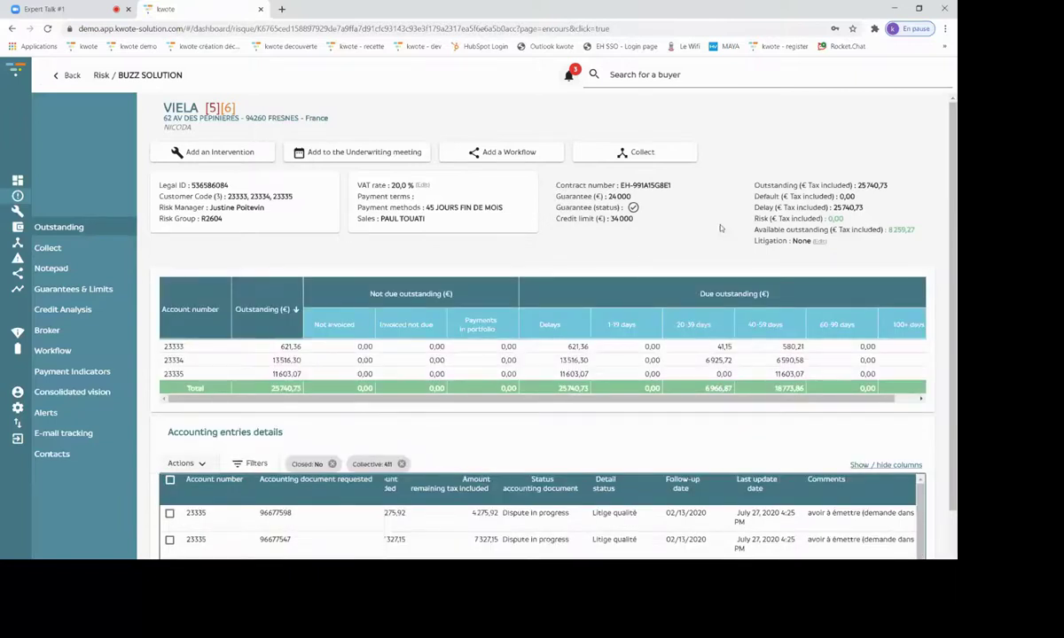
pyautogui.moveTo(866, 211); pyautogui.dragTo(828, 207)
# - From the overview's credit limit overrun rate, open the list of customers exceeding their limit and view its filter criteria
pyautogui.click(17, 180)
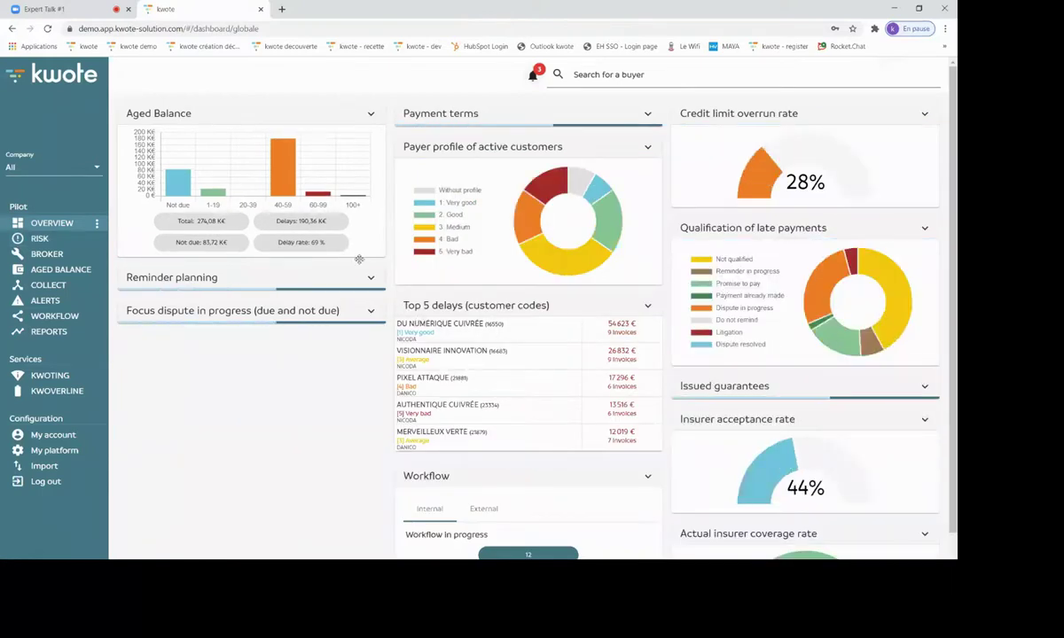
pyautogui.moveTo(765, 176)
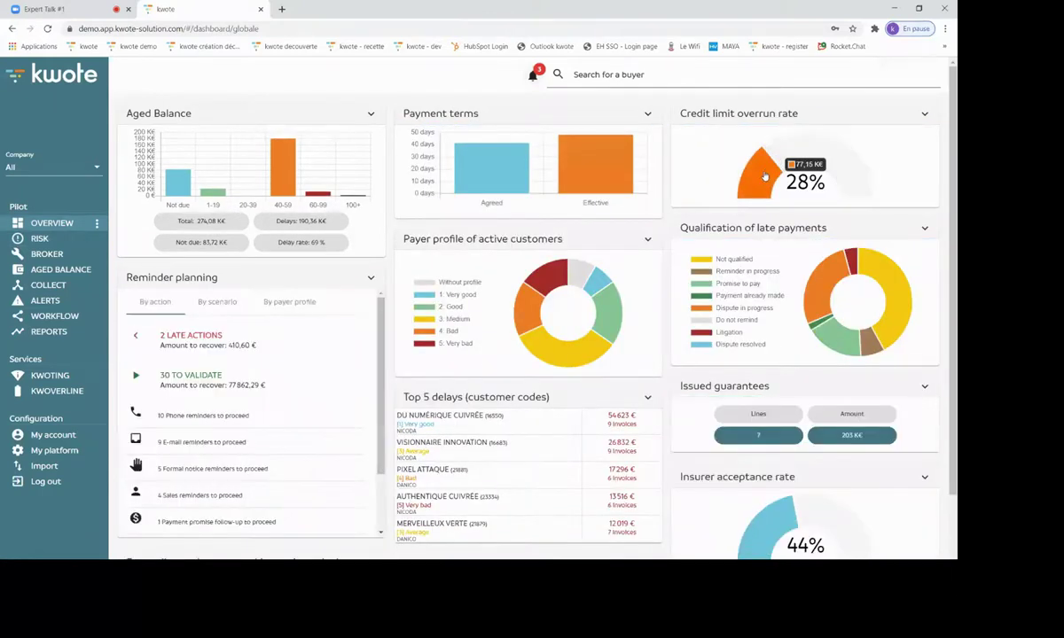
pyautogui.click(766, 171)
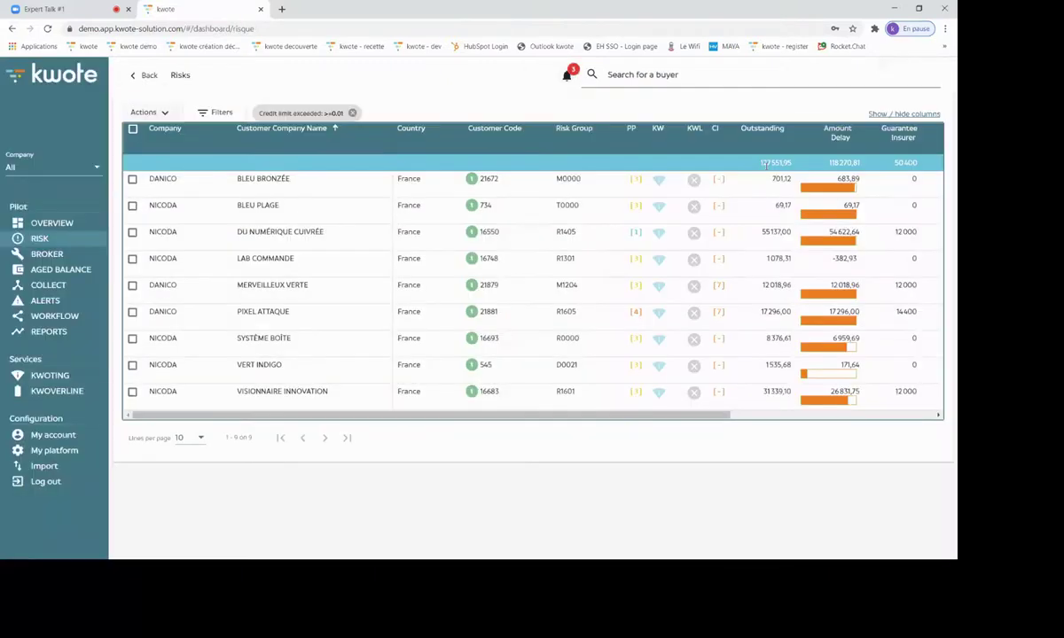
pyautogui.click(215, 113)
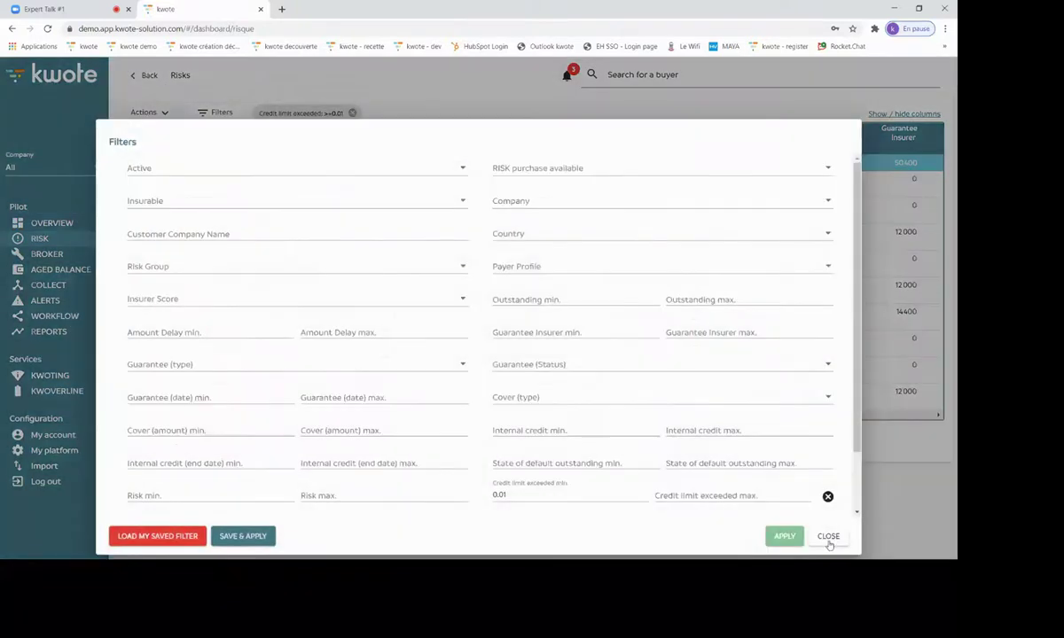
pyautogui.click(820, 533)
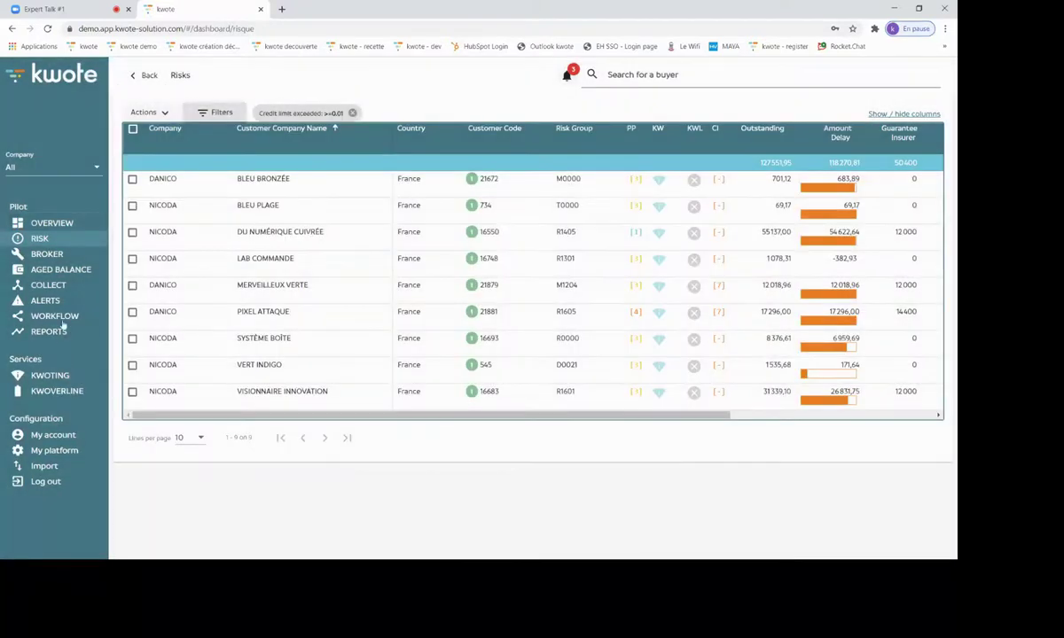
# - Open the phone reminders to proceed from the overview's reminder planning and view CRAMOISI RELANCE's payer contact information
pyautogui.click(58, 224)
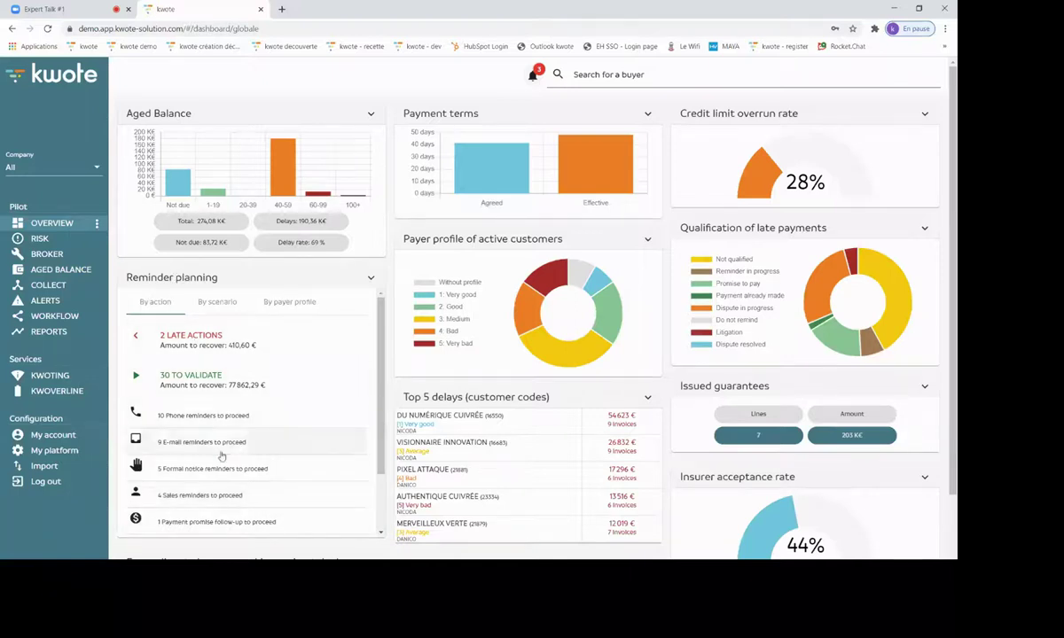
pyautogui.click(245, 414)
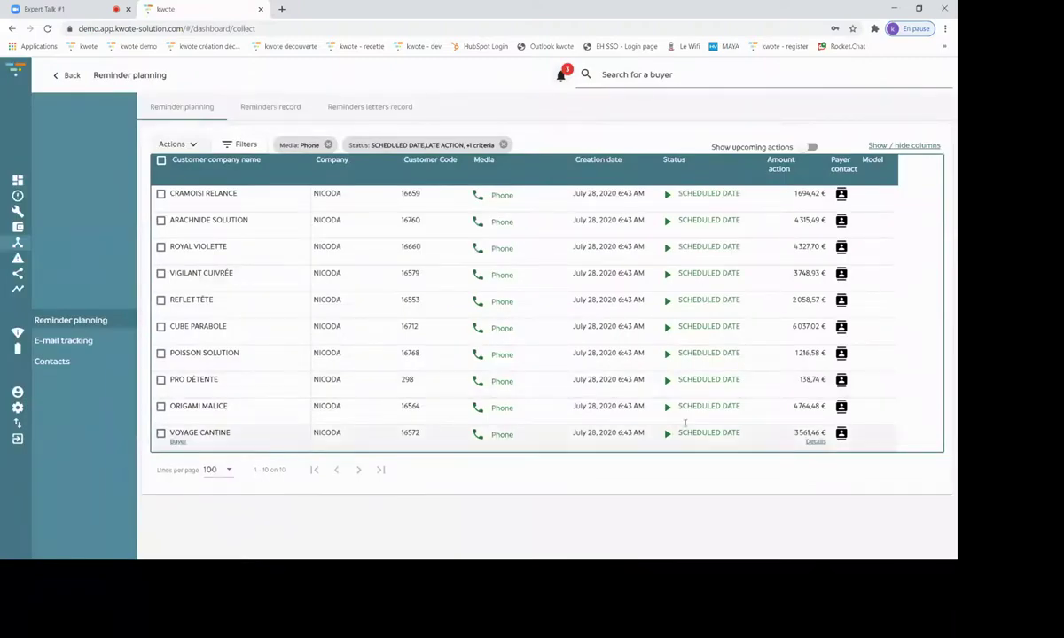
pyautogui.click(840, 195)
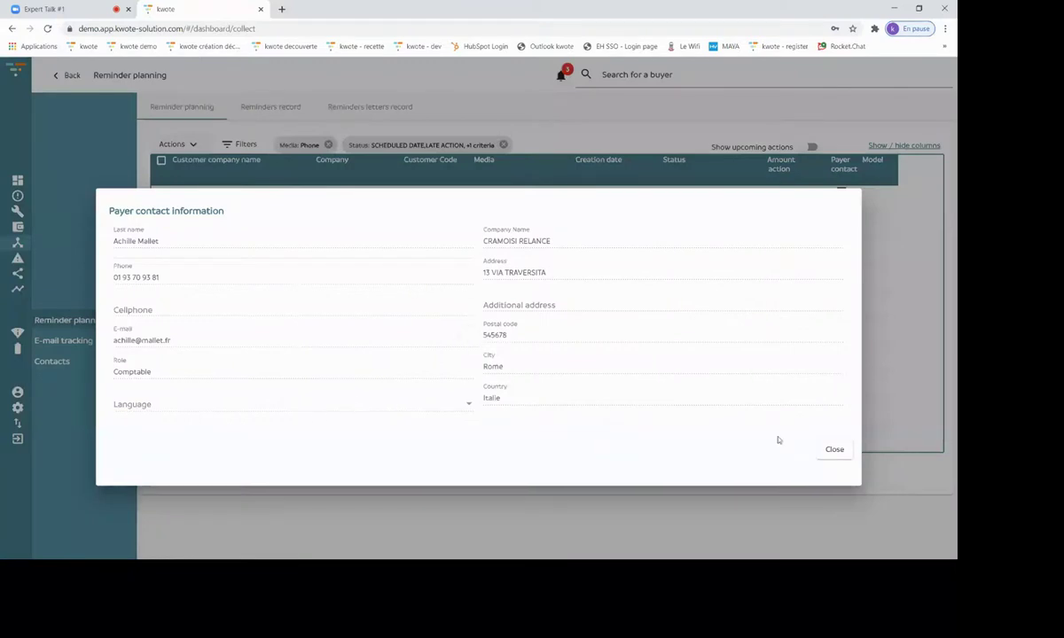
pyautogui.click(834, 449)
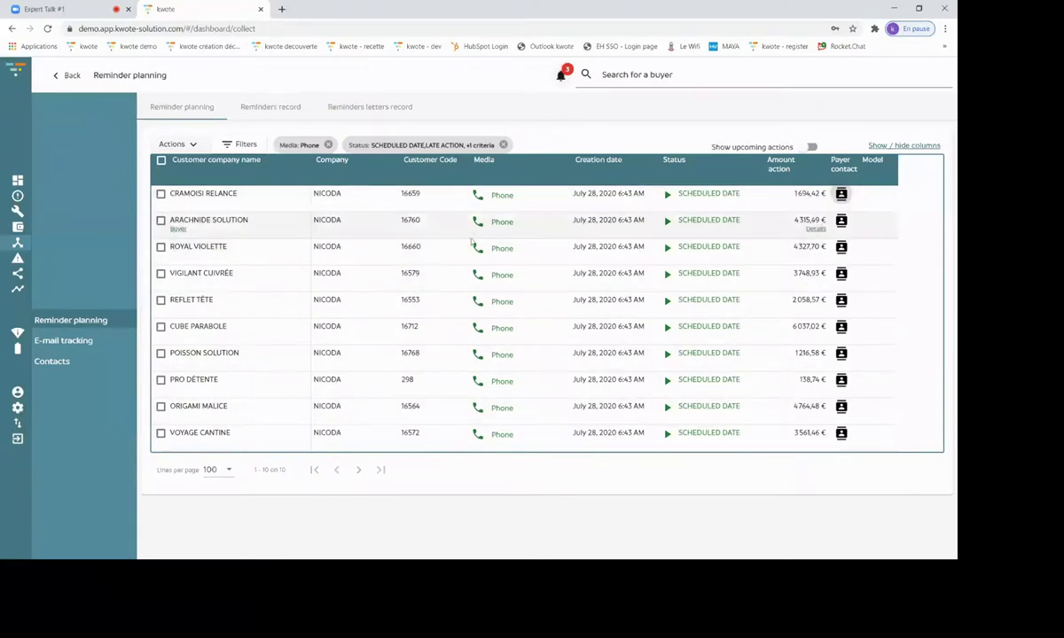
# - Switch to the reporting_with_insurance report in PDF-XChange Viewer and examine its key indicators, aged balance, payment terms and payer profiles distribution
pyautogui.click(17, 292)
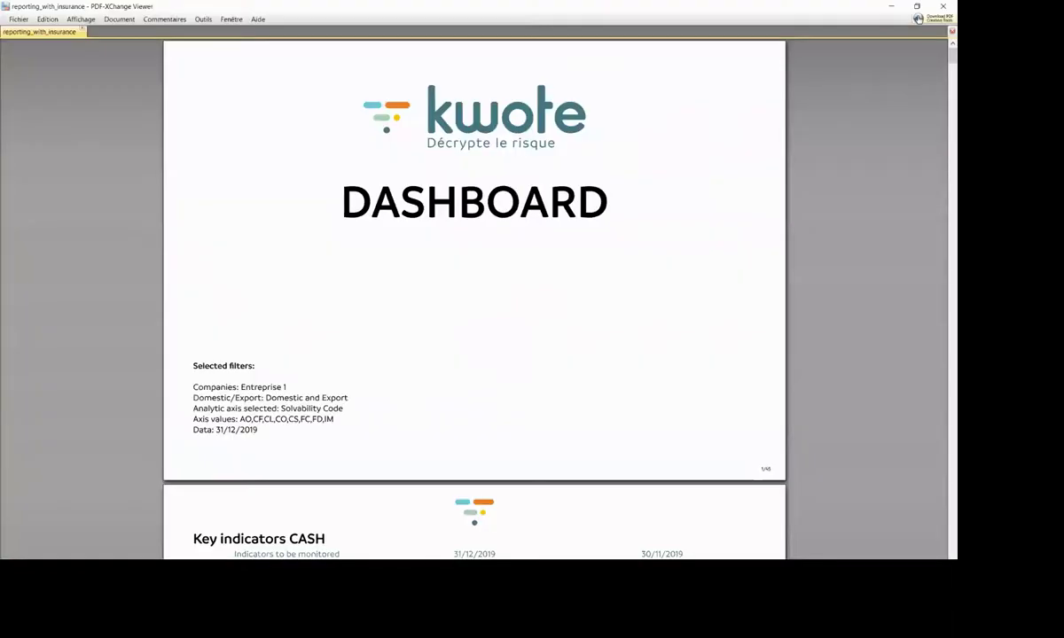
pyautogui.scroll(-5, 625, 257)
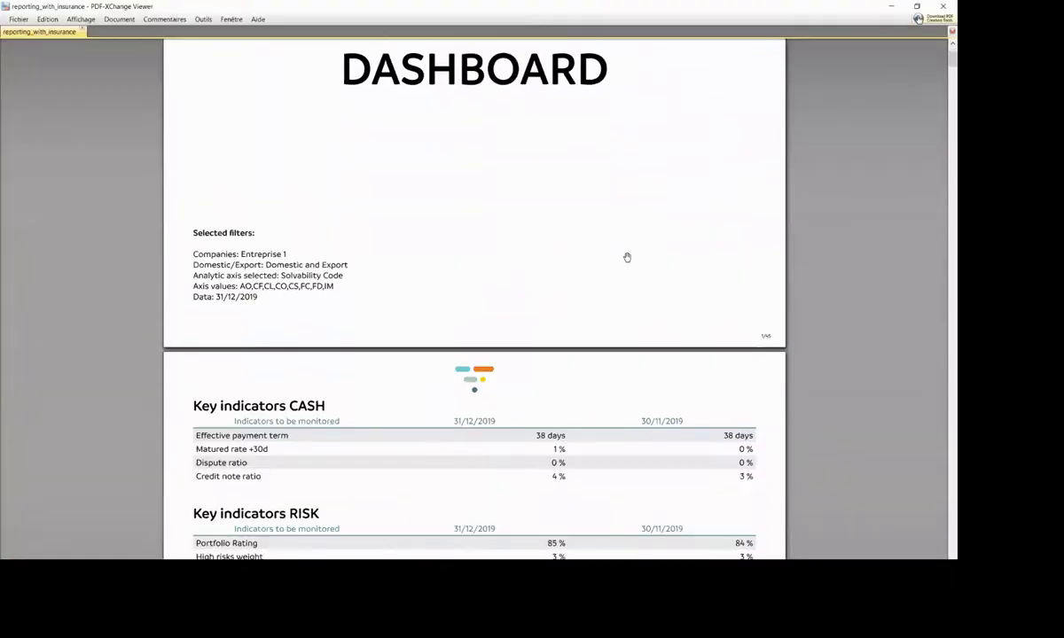
pyautogui.scroll(-2, 627, 257)
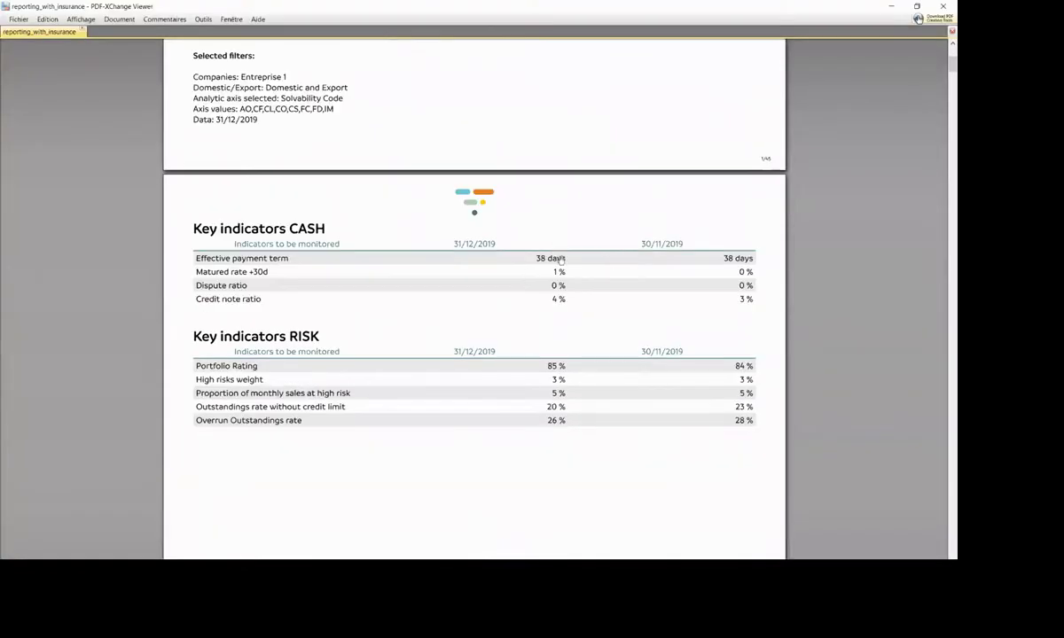
pyautogui.scroll(-2, 634, 243)
pyautogui.scroll(-6, 603, 249)
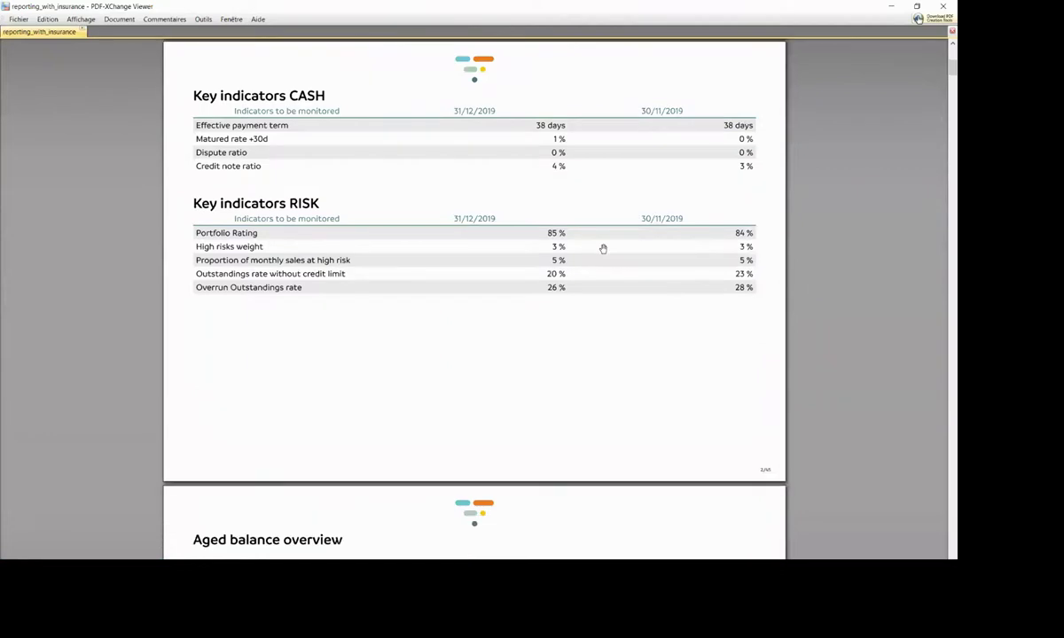
pyautogui.scroll(-4, 600, 249)
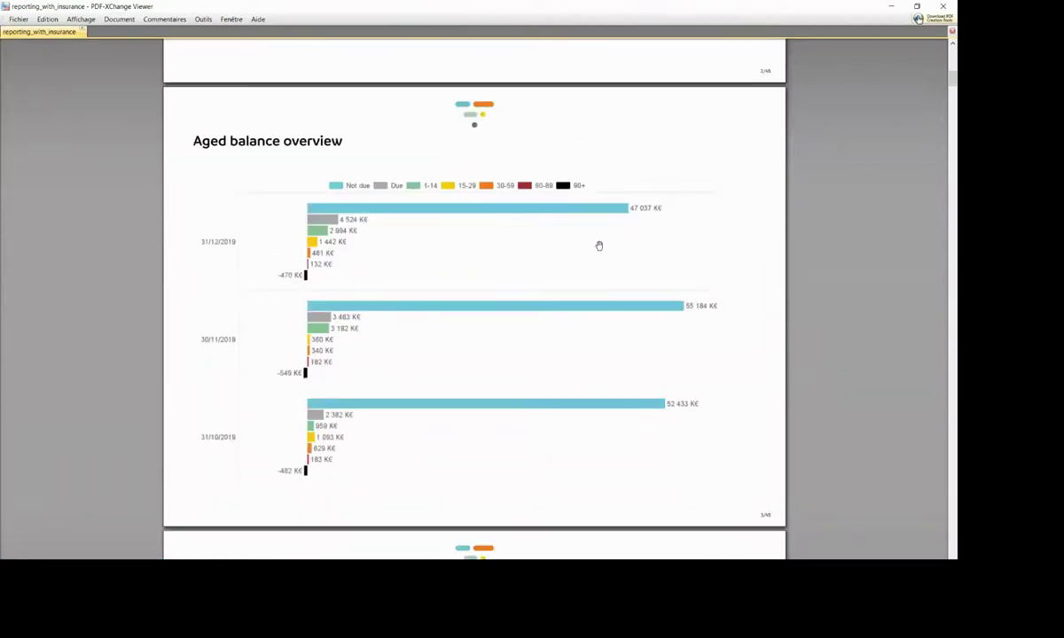
pyautogui.scroll(-8, 602, 238)
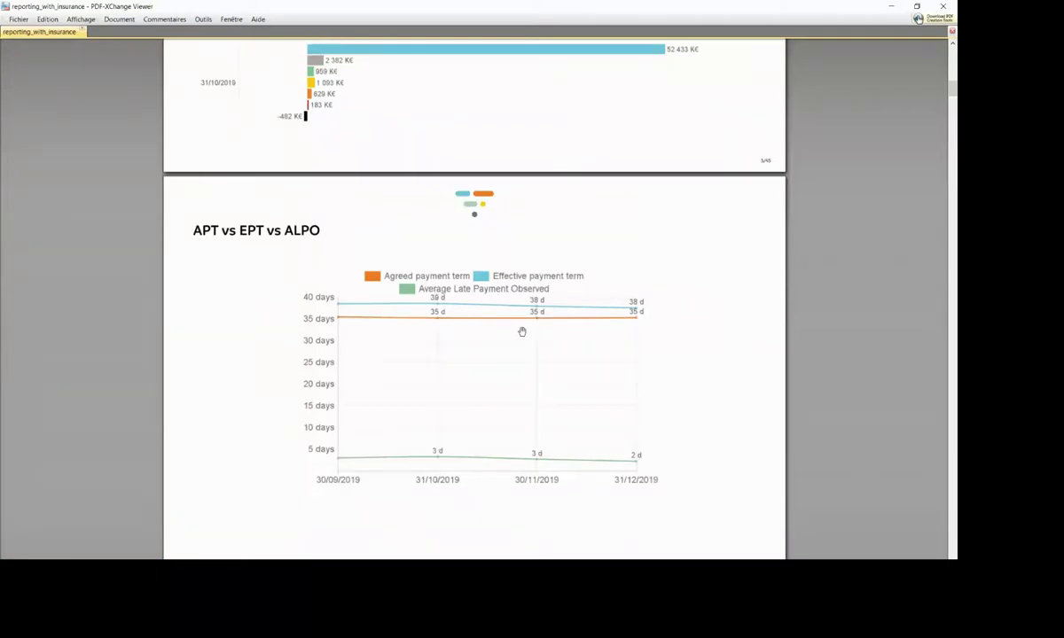
pyautogui.scroll(-6, 519, 330)
pyautogui.scroll(-5, 516, 331)
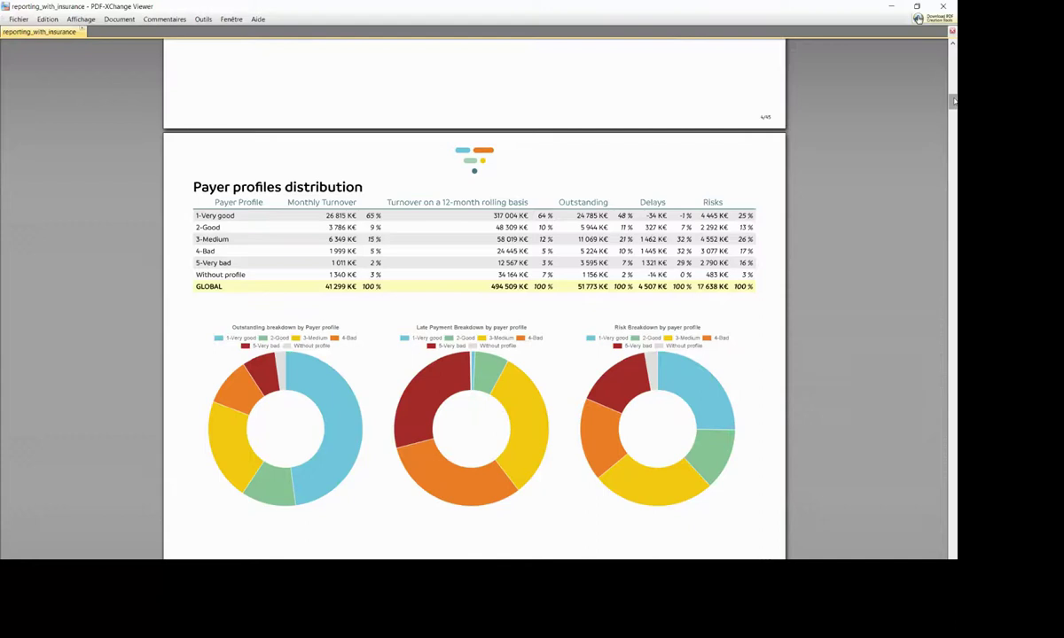
pyautogui.scroll(-1, 953, 101)
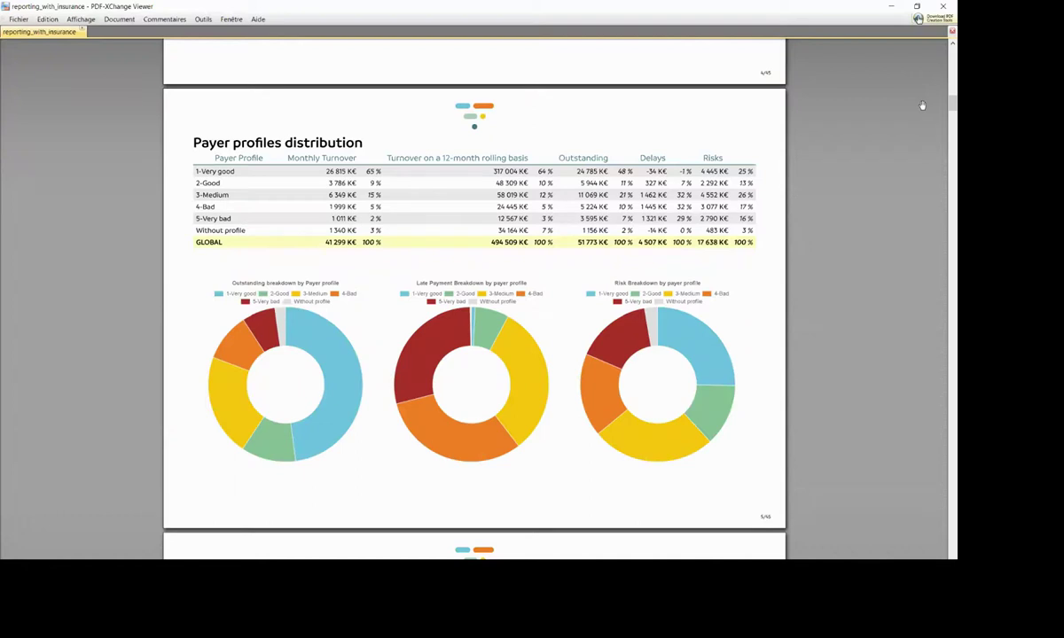
pyautogui.scroll(-13, 879, 240)
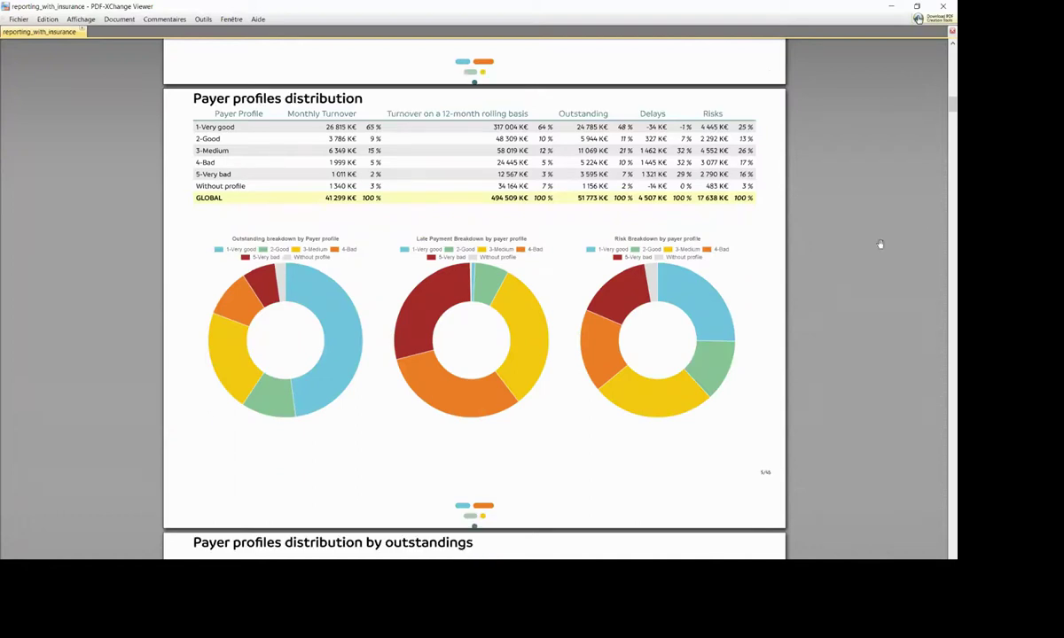
# - Examine the report's top 10 due, late payments qualification, dispute types, risk exposure, top 10 outstanding overdues and cash flow forecast
pyautogui.scroll(-3, 886, 227)
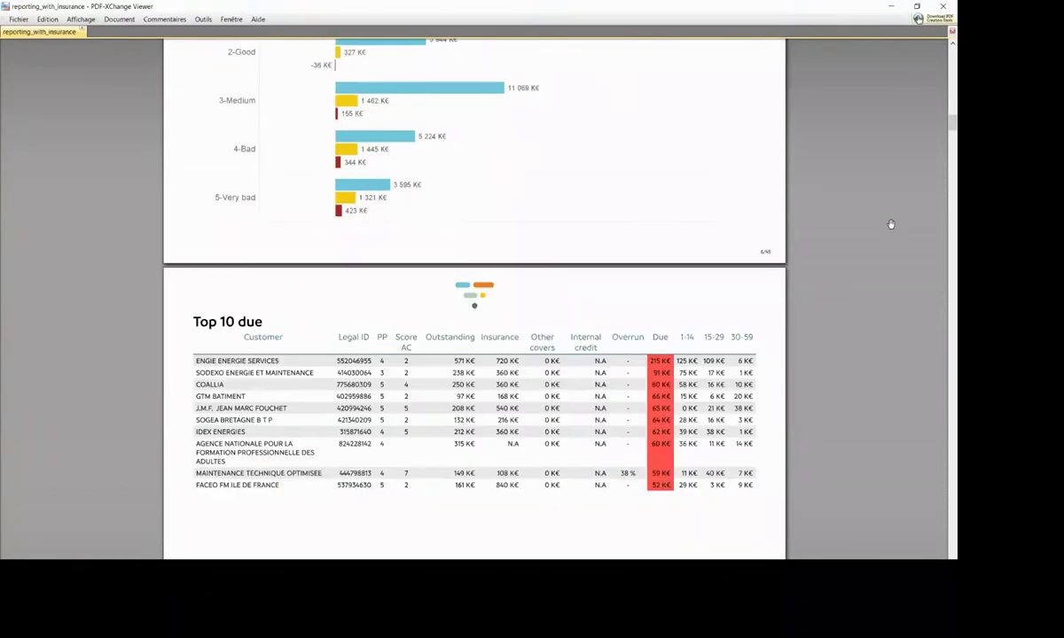
pyautogui.scroll(-11, 896, 217)
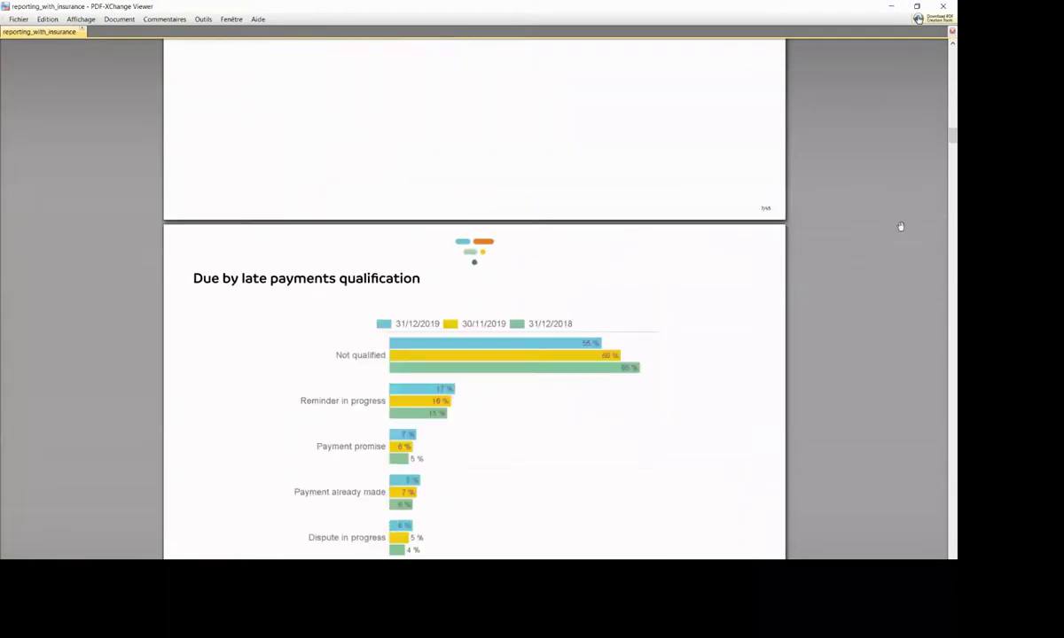
pyautogui.scroll(-3, 901, 227)
pyautogui.scroll(-17, 902, 226)
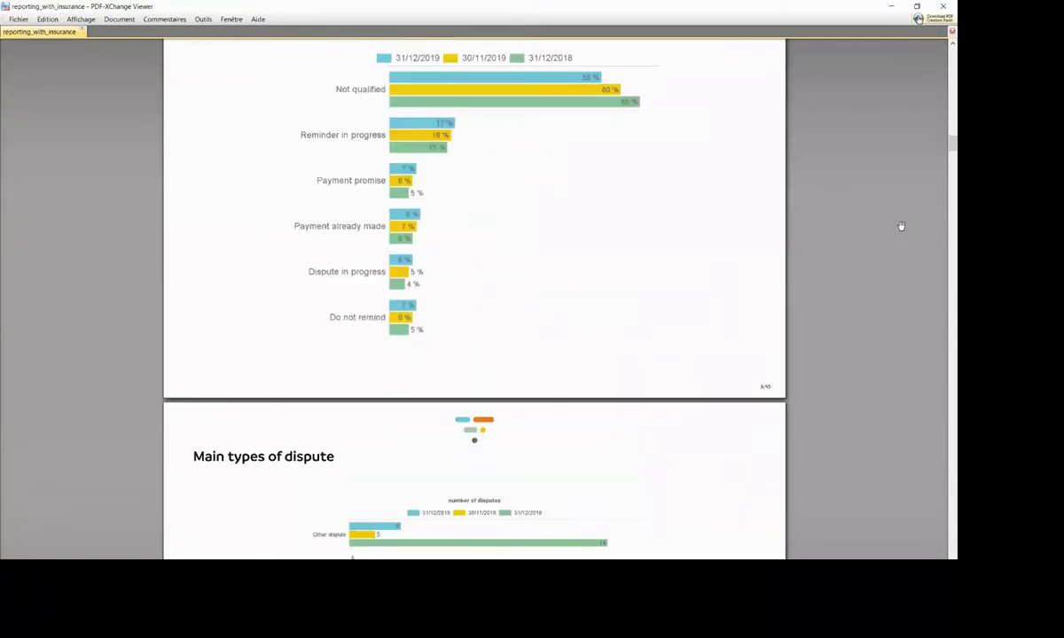
pyautogui.scroll(-20, 885, 220)
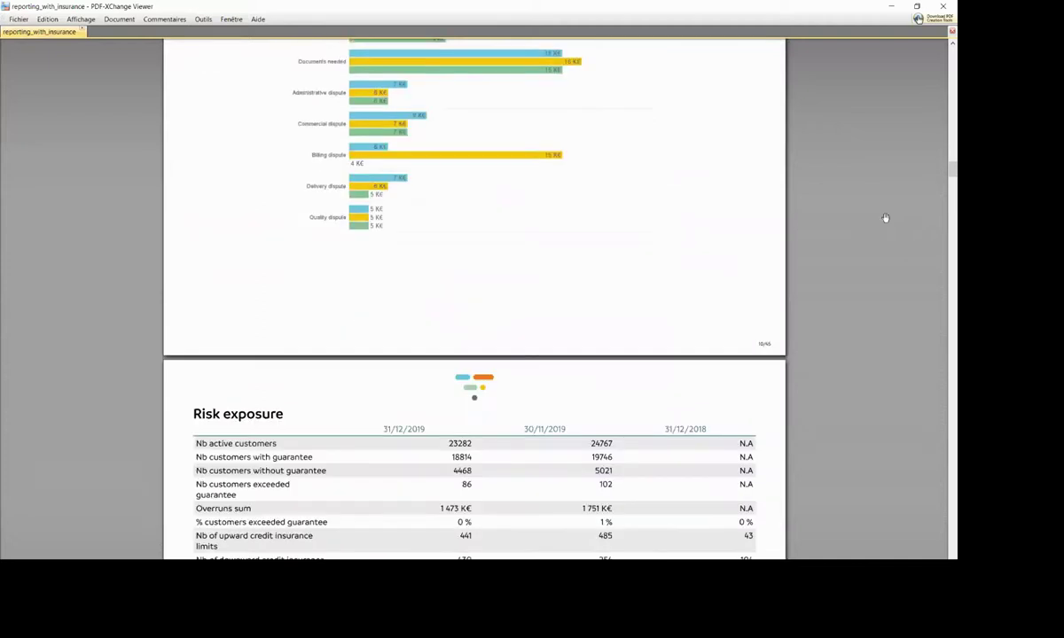
pyautogui.scroll(-20, 884, 219)
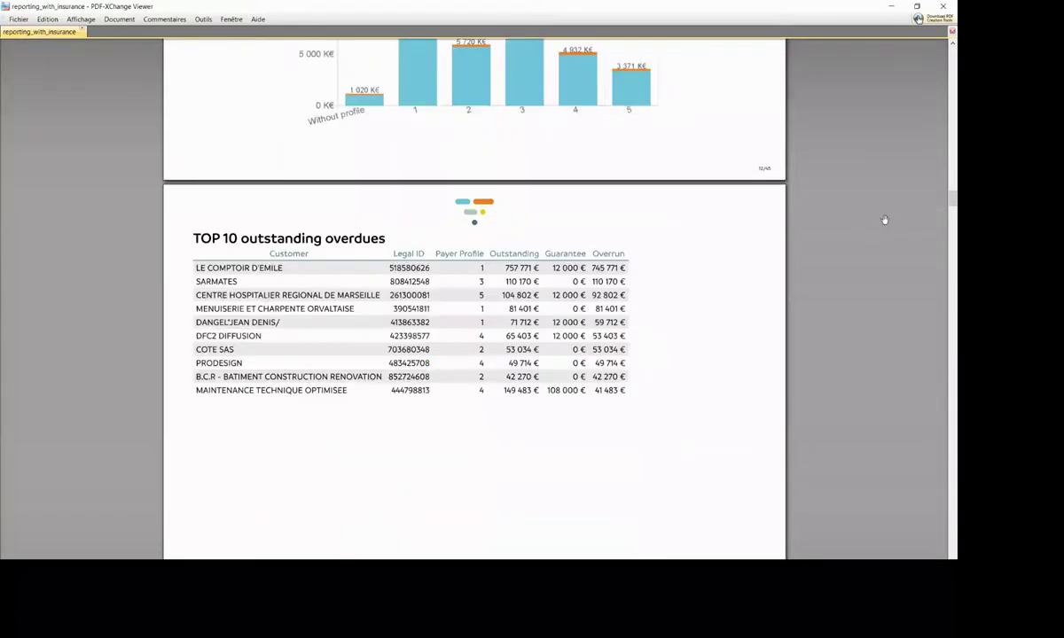
pyautogui.scroll(-7, 887, 227)
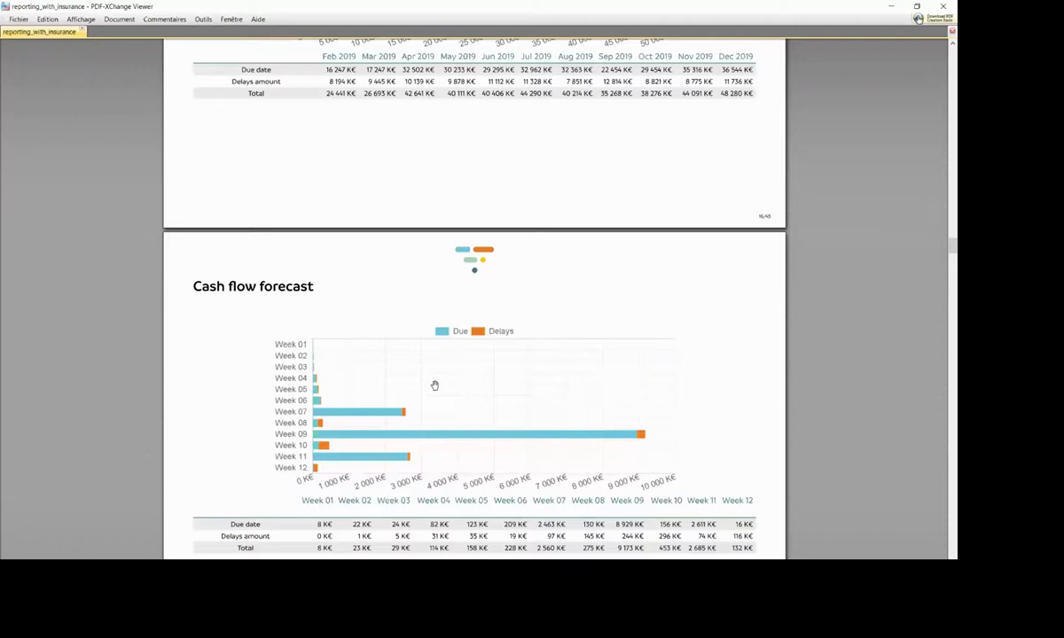
pyautogui.scroll(-2, 548, 373)
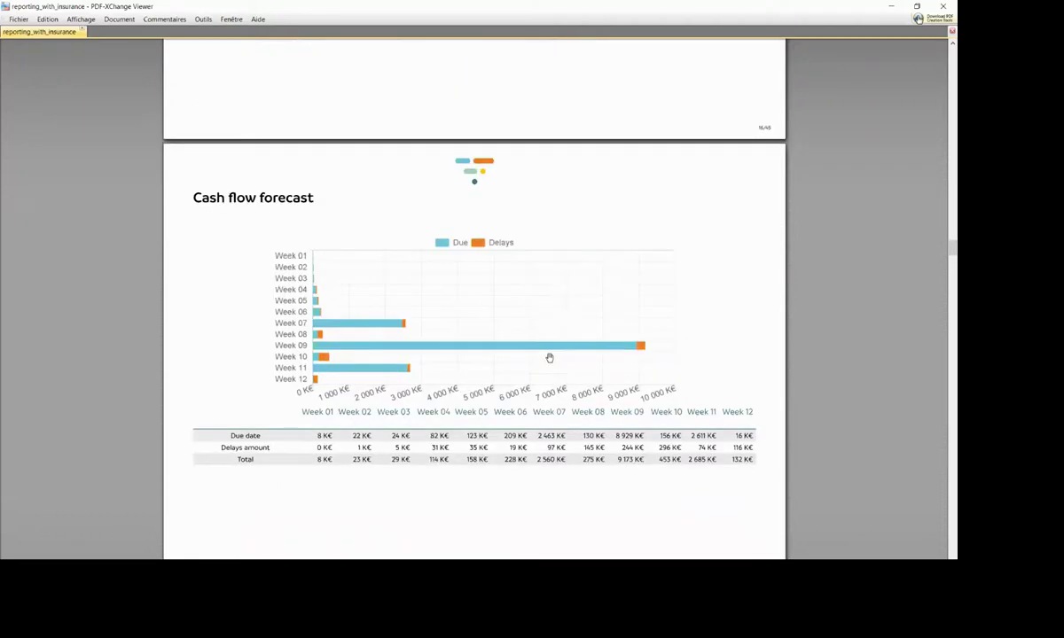